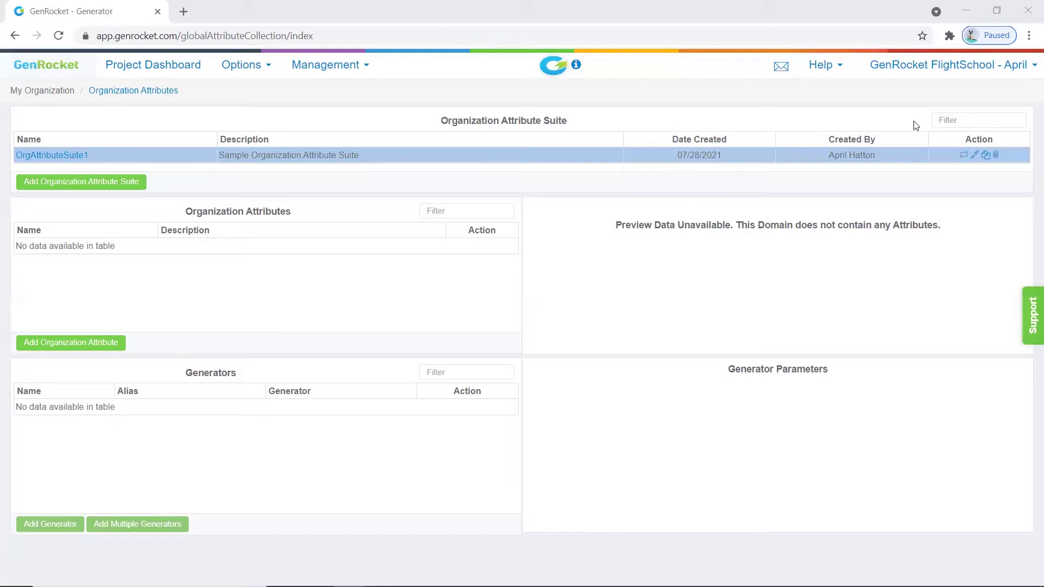
# - On the Organization Attributes page, add an attribute named code with the description "Generate identification code" to OrgAttributeSuite1
pyautogui.click(330, 69)
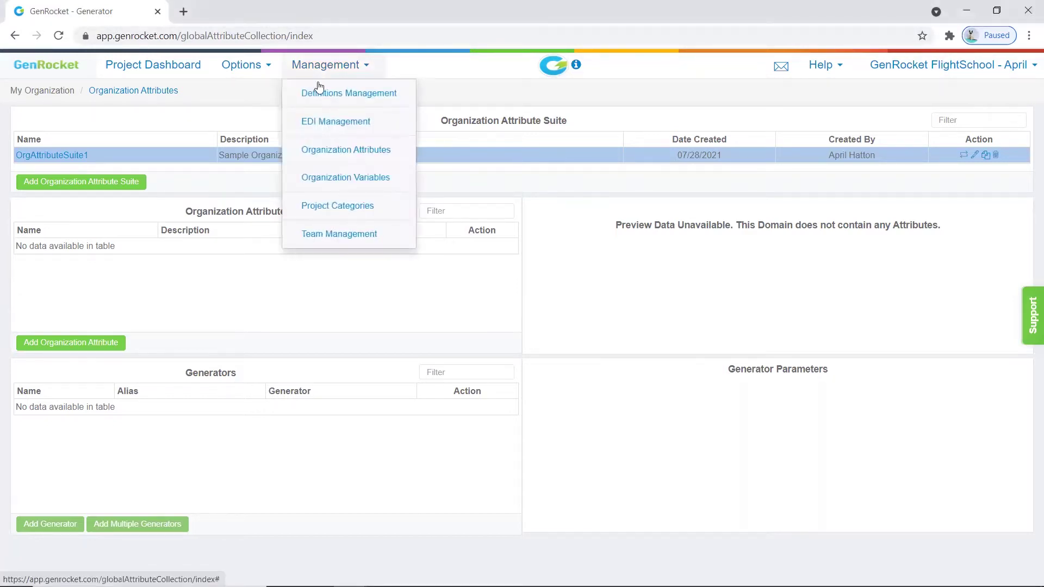
pyautogui.click(363, 150)
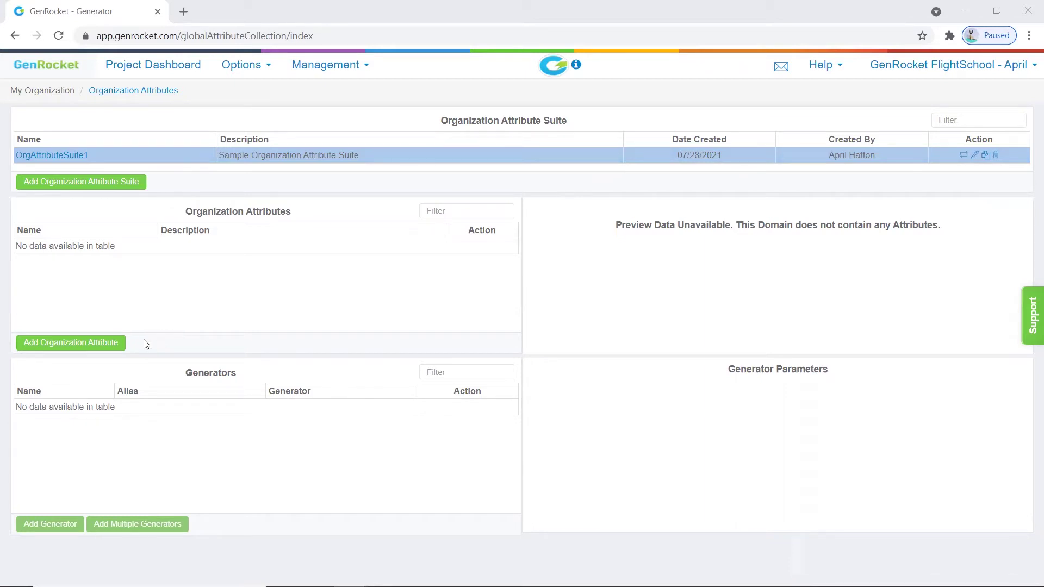
pyautogui.click(99, 344)
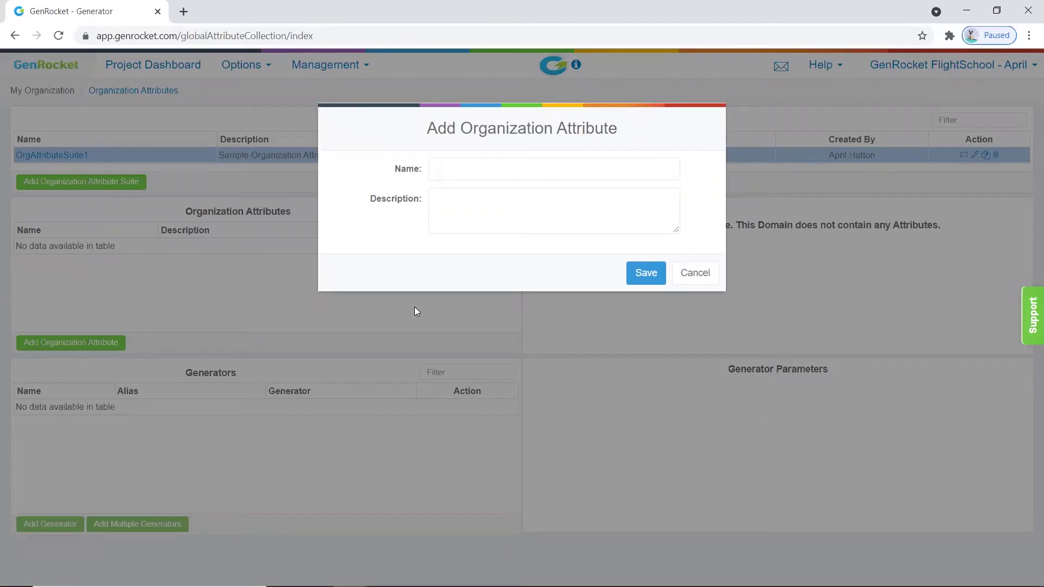
pyautogui.write('code')
pyautogui.click(462, 213)
pyautogui.write('Generate identification ')
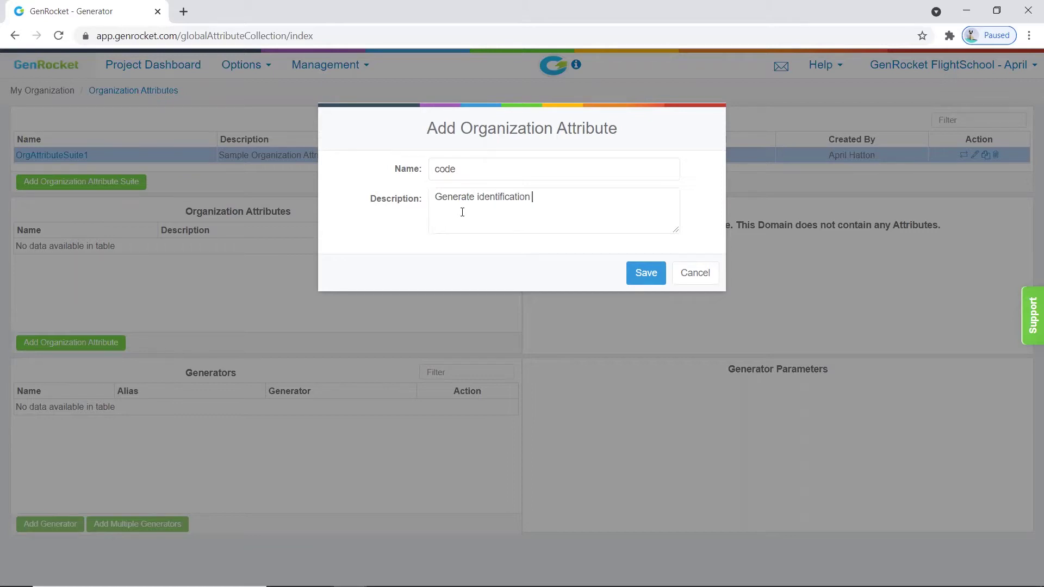
pyautogui.write('code')
pyautogui.click(651, 276)
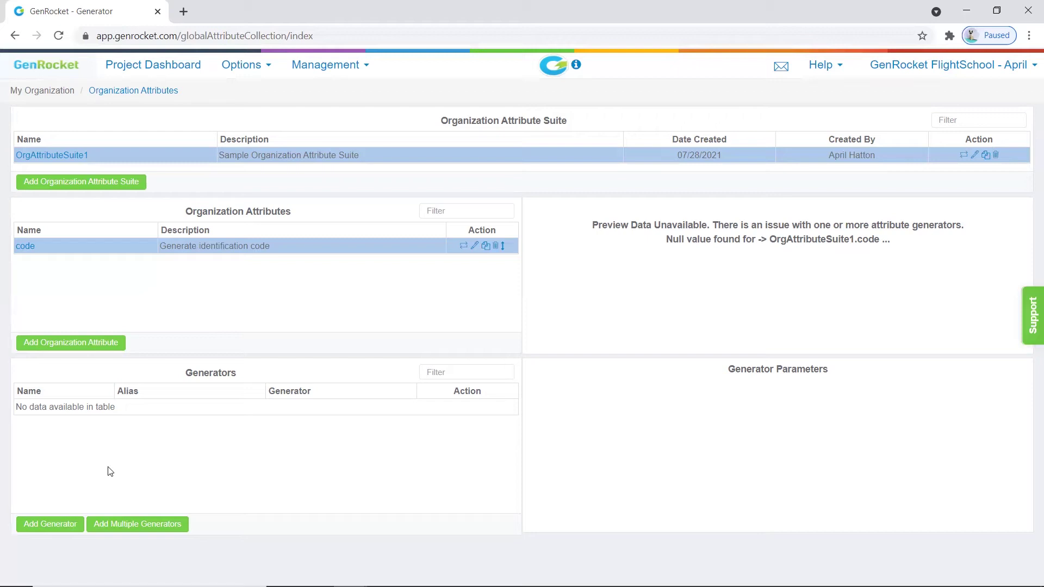
# - Add a RandomGen generator with the alias randomNumber1 to the code attribute
pyautogui.click(51, 521)
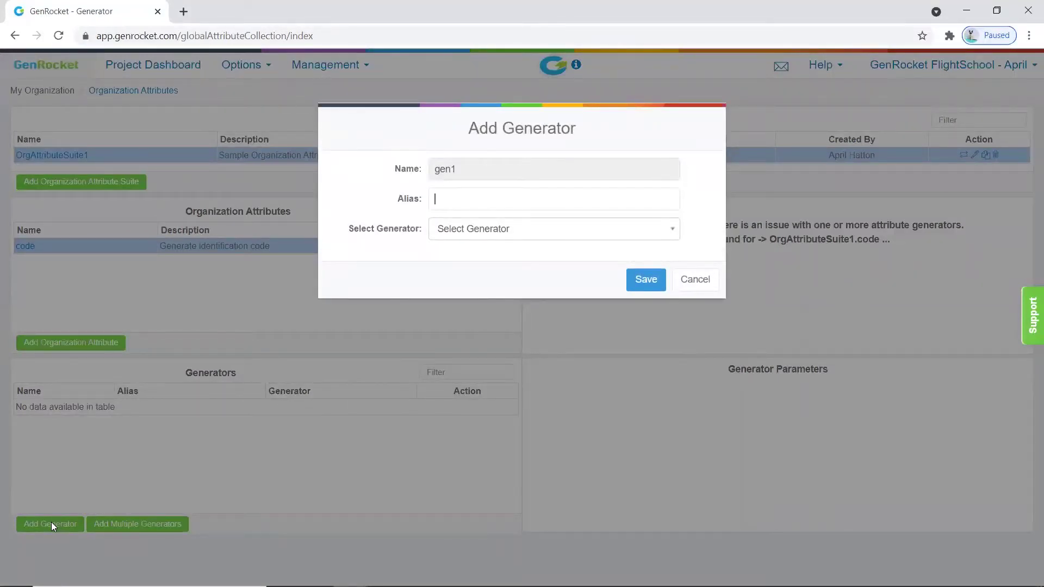
pyautogui.write('locator')
pyautogui.press('BackSpace')
pyautogui.press('BackSpace')
pyautogui.press('BackSpace')
pyautogui.press('BackSpace')
pyautogui.press('BackSpace')
pyautogui.press('BackSpace')
pyautogui.write('andomNumber1')
pyautogui.press('Tab')
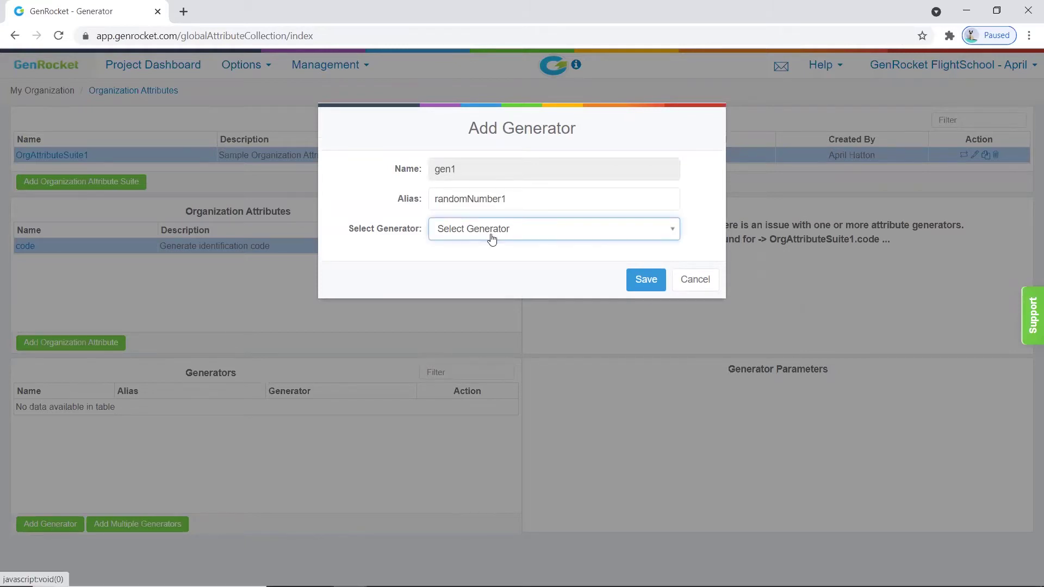
pyautogui.click(524, 235)
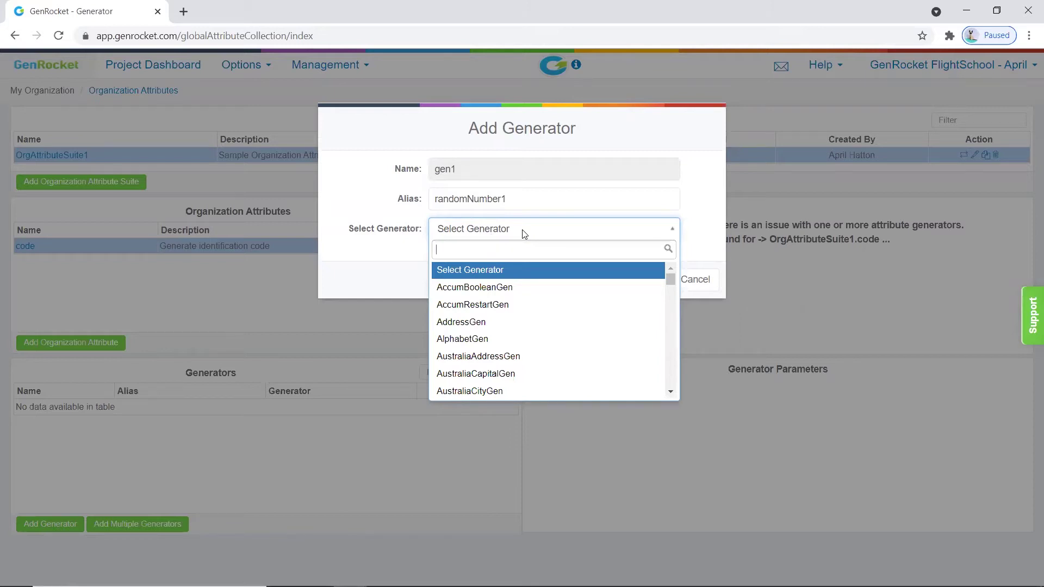
pyautogui.write('RandomGen')
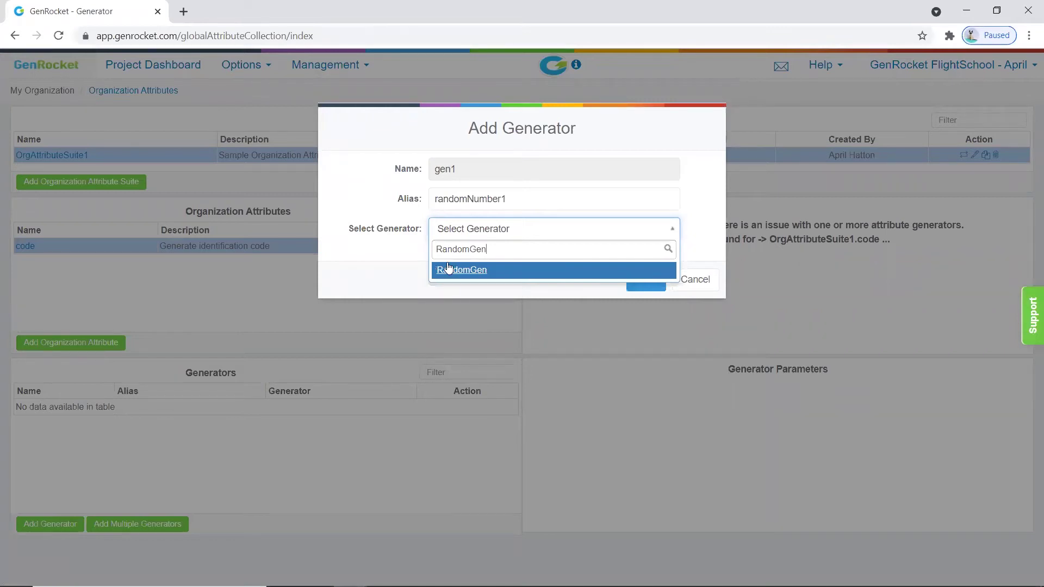
pyautogui.click(464, 274)
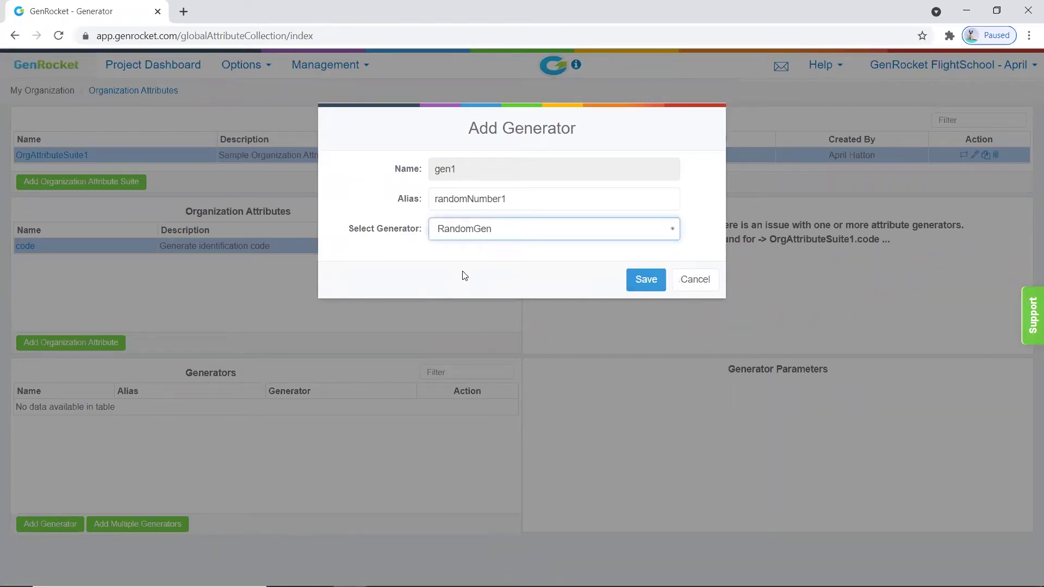
pyautogui.click(647, 280)
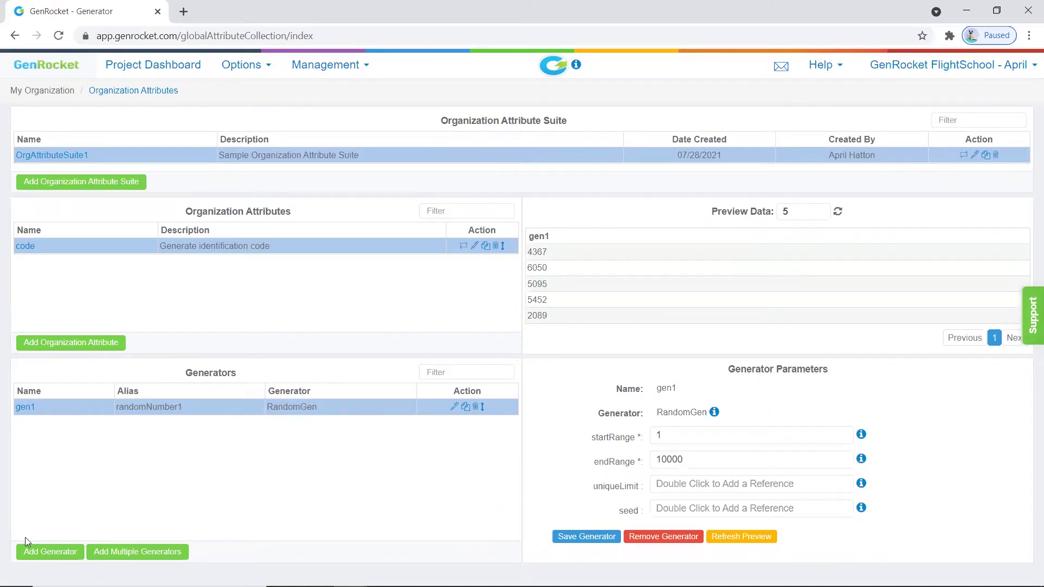
# - Add an AlphabetGen generator with the alias alphabet1 to the code attribute
pyautogui.click(60, 553)
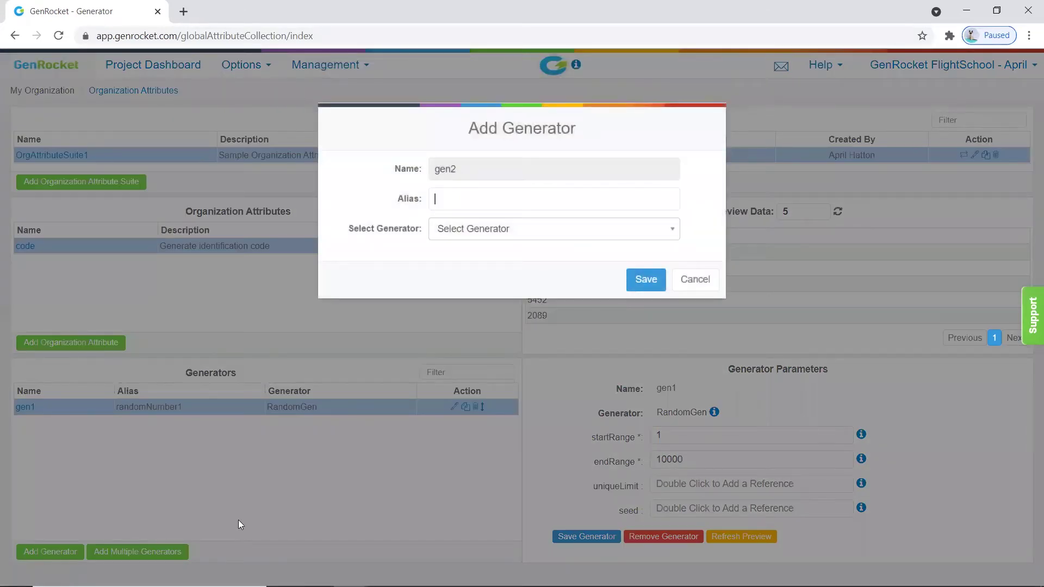
pyautogui.write('alphabet1')
pyautogui.click(501, 231)
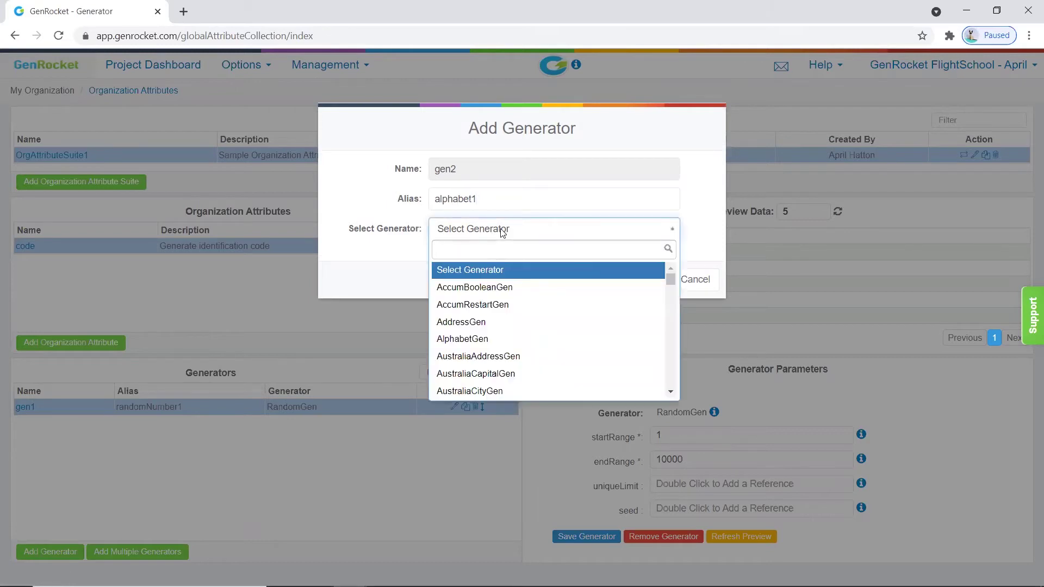
pyautogui.write('alphabet')
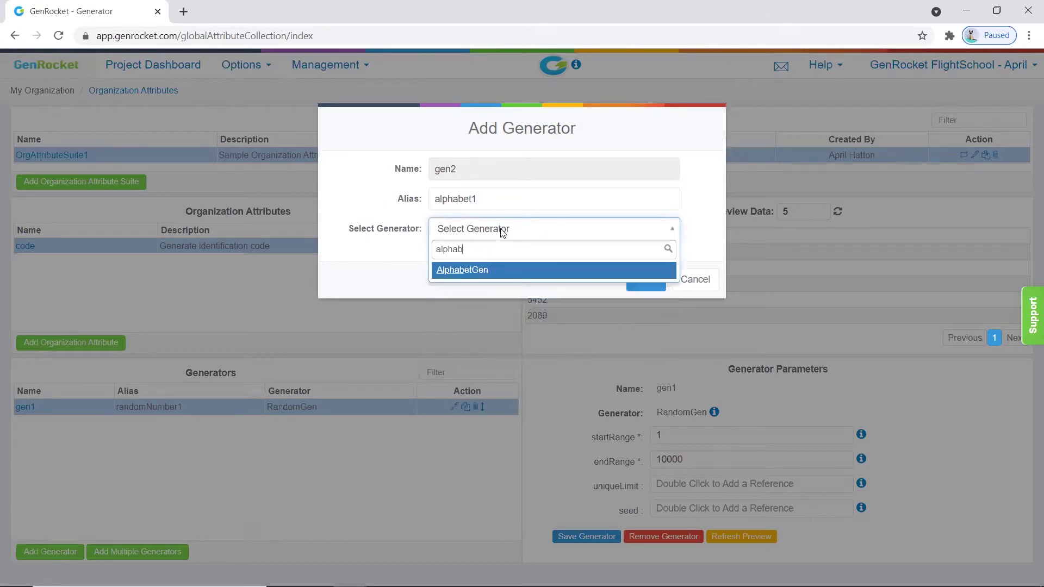
pyautogui.click(467, 270)
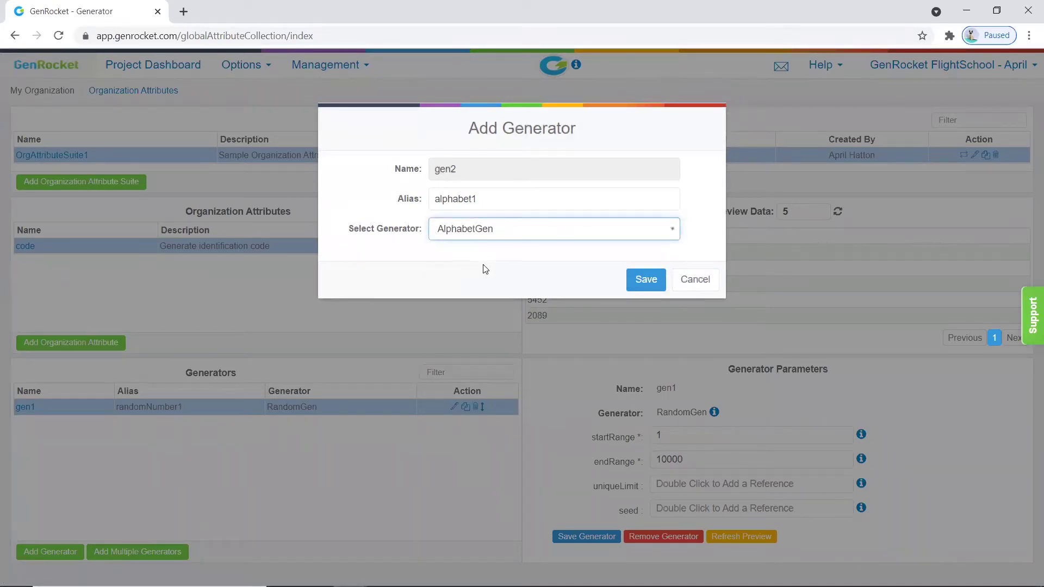
pyautogui.click(646, 280)
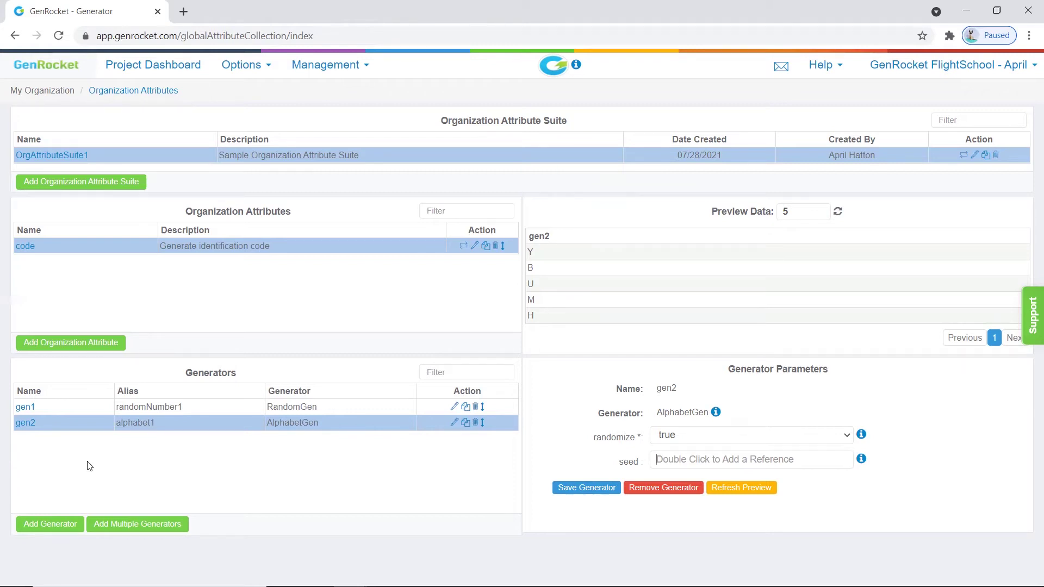
# - Add a second AlphabetGen generator with the alias alphabet2 to the code attribute
pyautogui.click(50, 524)
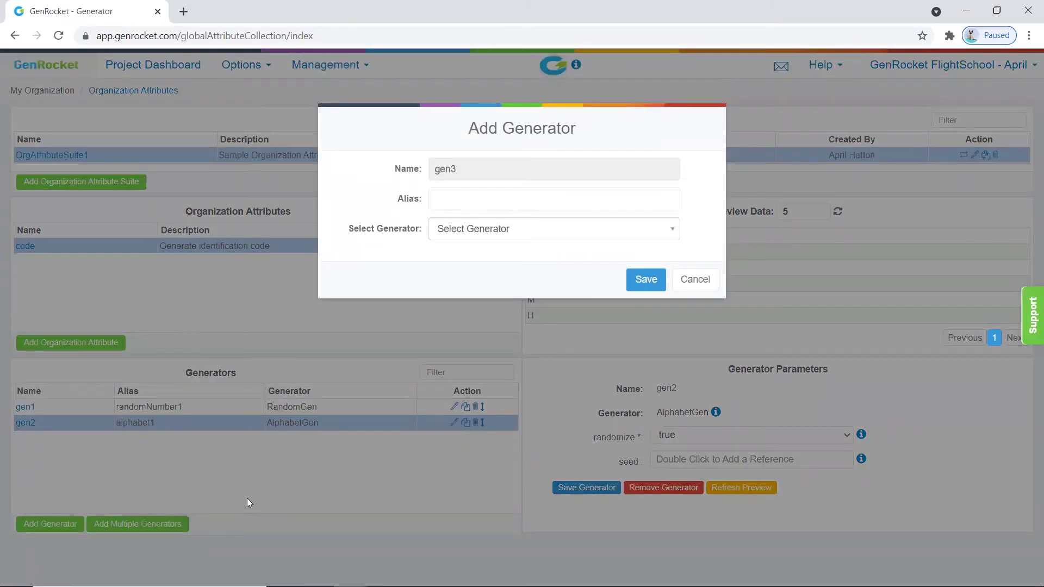
pyautogui.write('alphabet2')
pyautogui.click(514, 229)
pyautogui.write('alphabet')
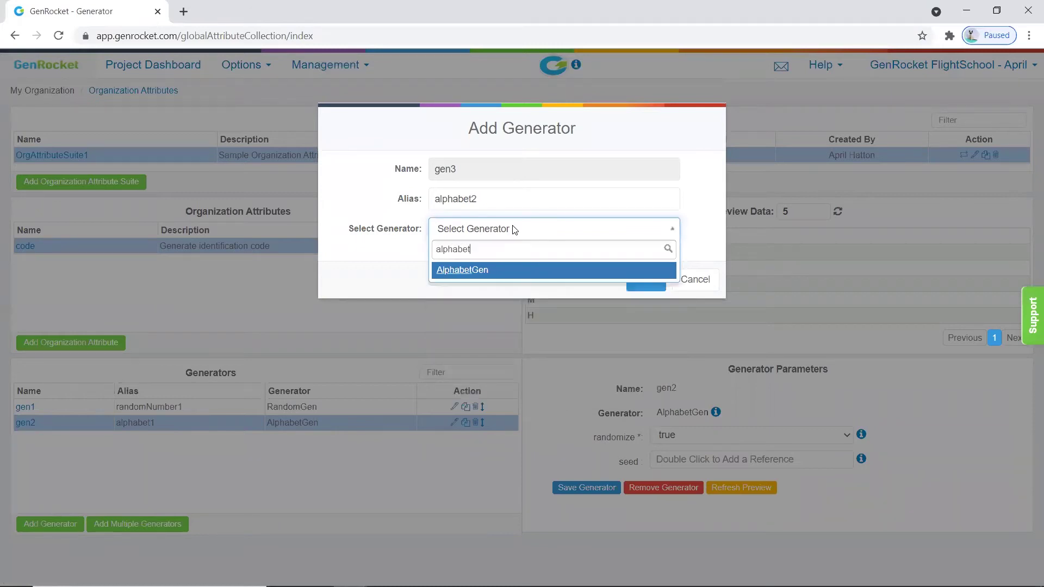
pyautogui.click(482, 270)
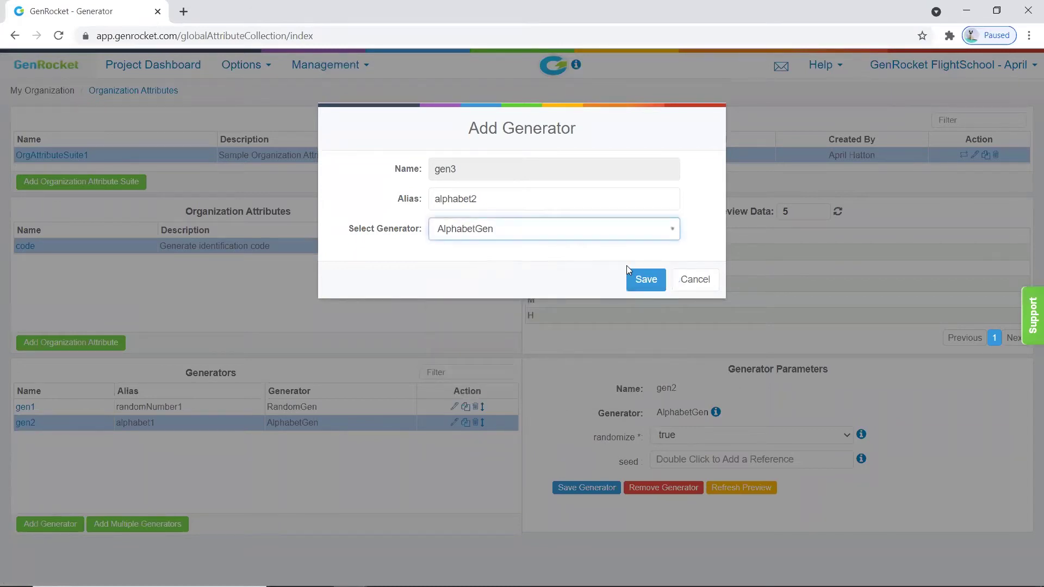
pyautogui.click(654, 277)
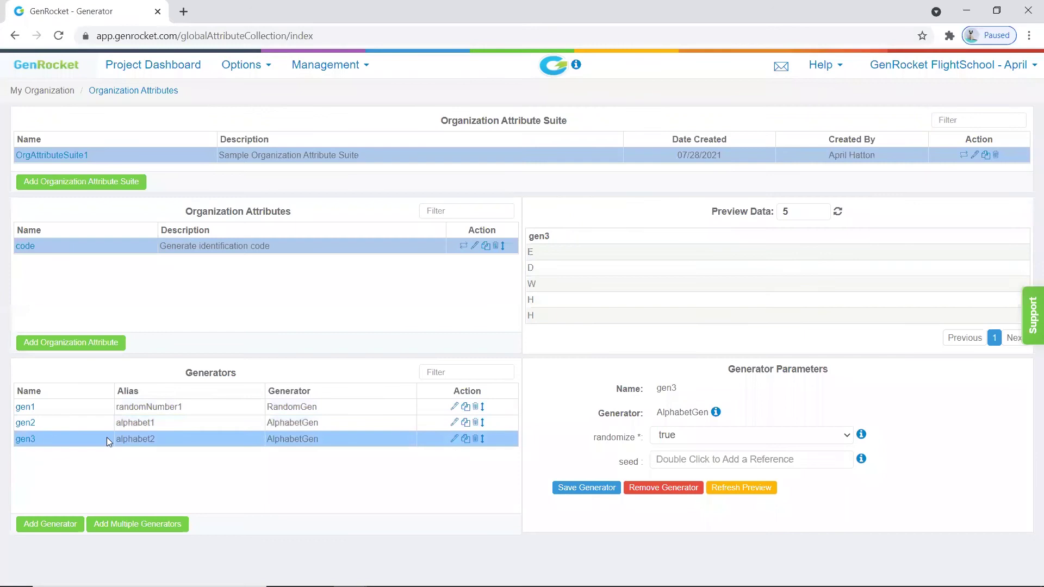
# - Add a second RandomGen generator with the alias randomNumber2 to the code attribute
pyautogui.click(47, 526)
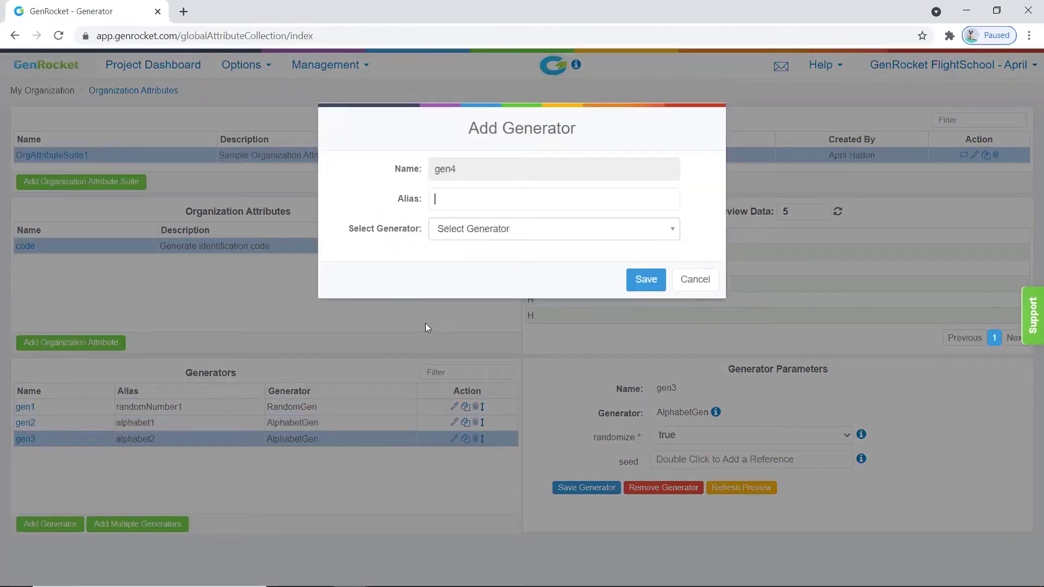
pyautogui.write('randomNumber2')
pyautogui.click(502, 229)
pyautogui.write('Random')
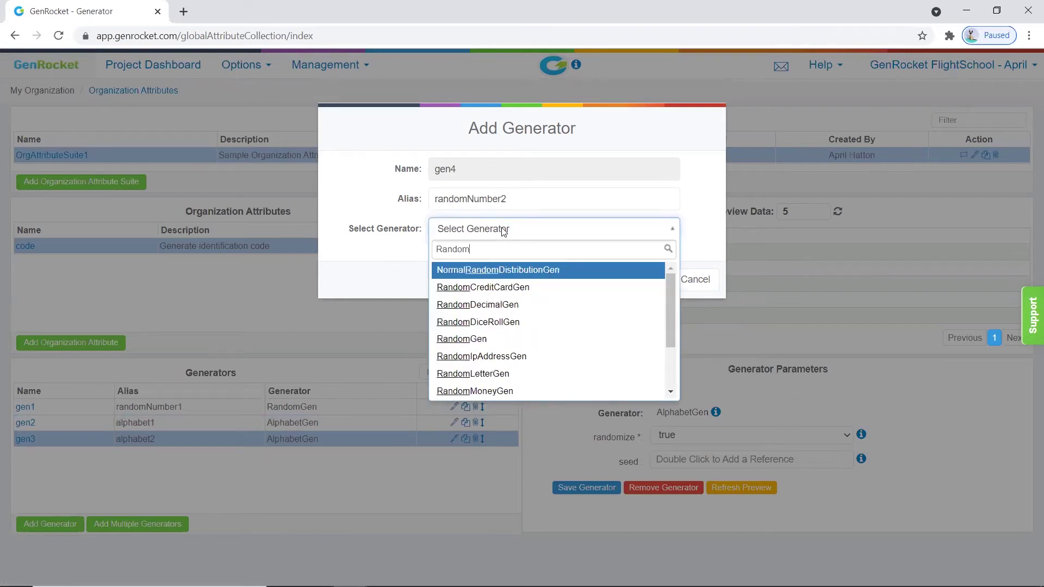
pyautogui.write('Gen')
pyautogui.click(470, 271)
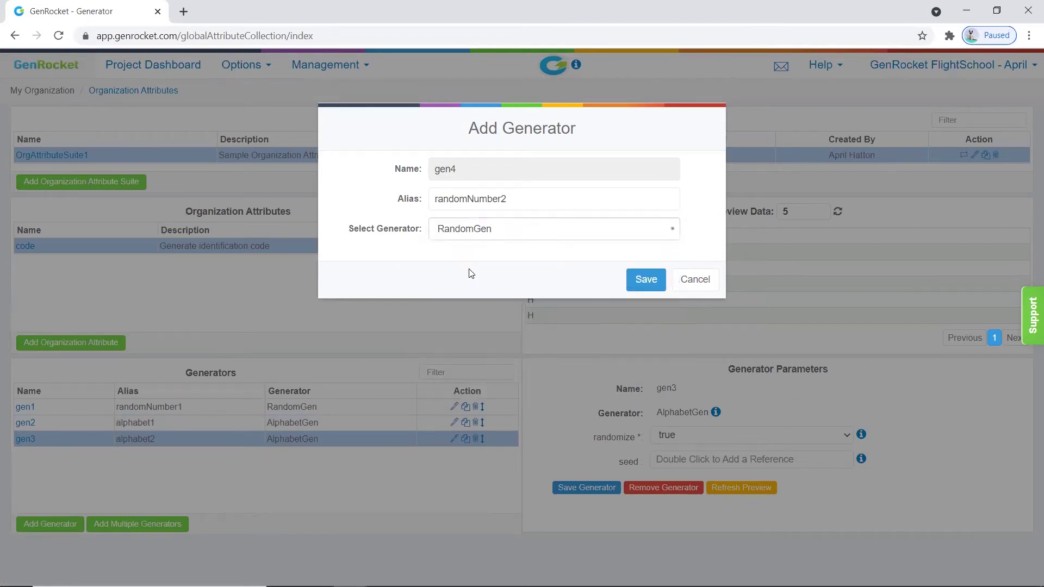
pyautogui.click(647, 280)
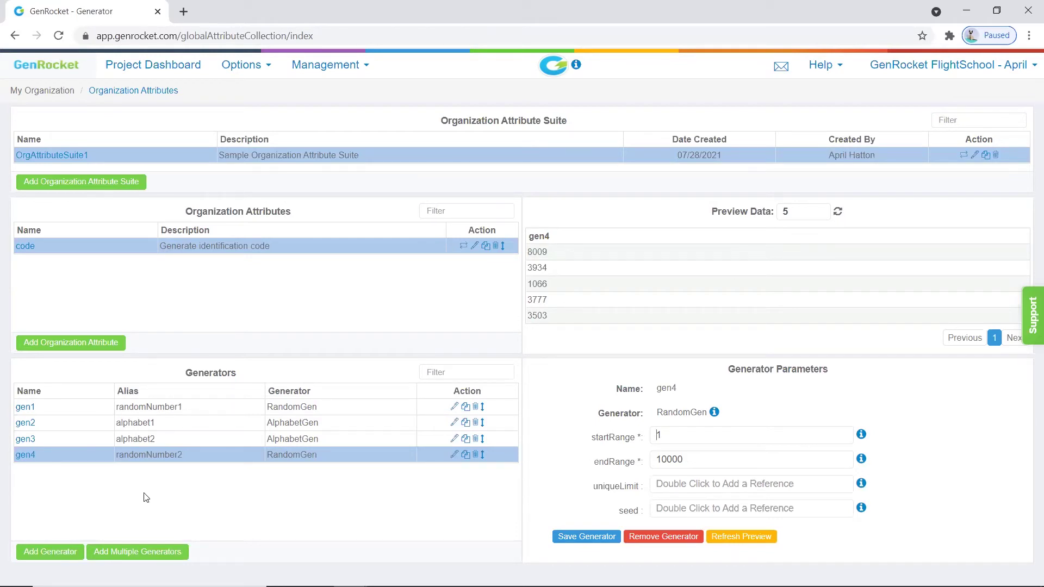
# - Add a ConcatGen generator with the alias combine to the code attribute
pyautogui.click(42, 550)
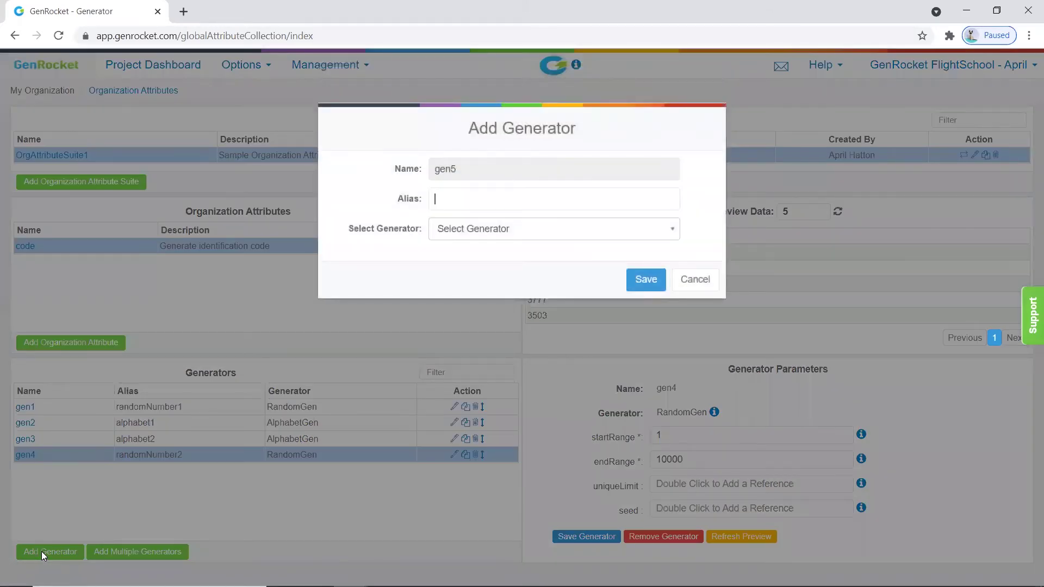
pyautogui.write('combine')
pyautogui.click(497, 229)
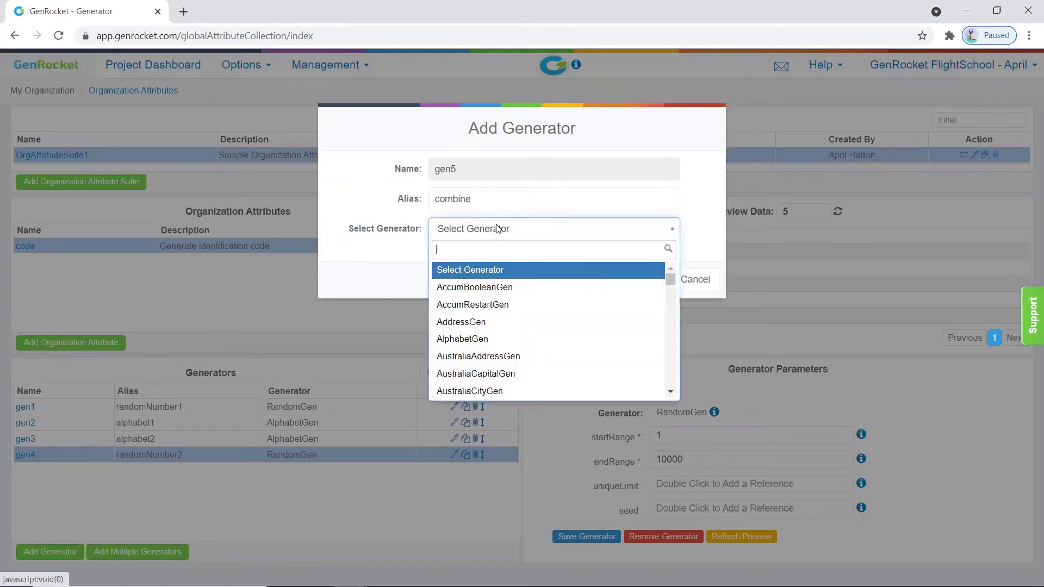
pyautogui.write('concatgen')
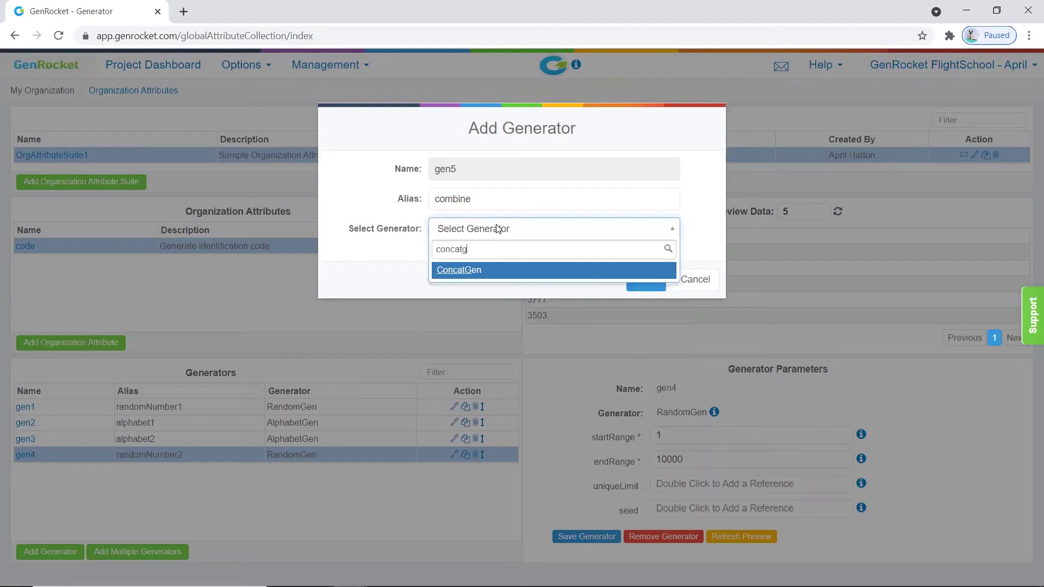
pyautogui.click(467, 270)
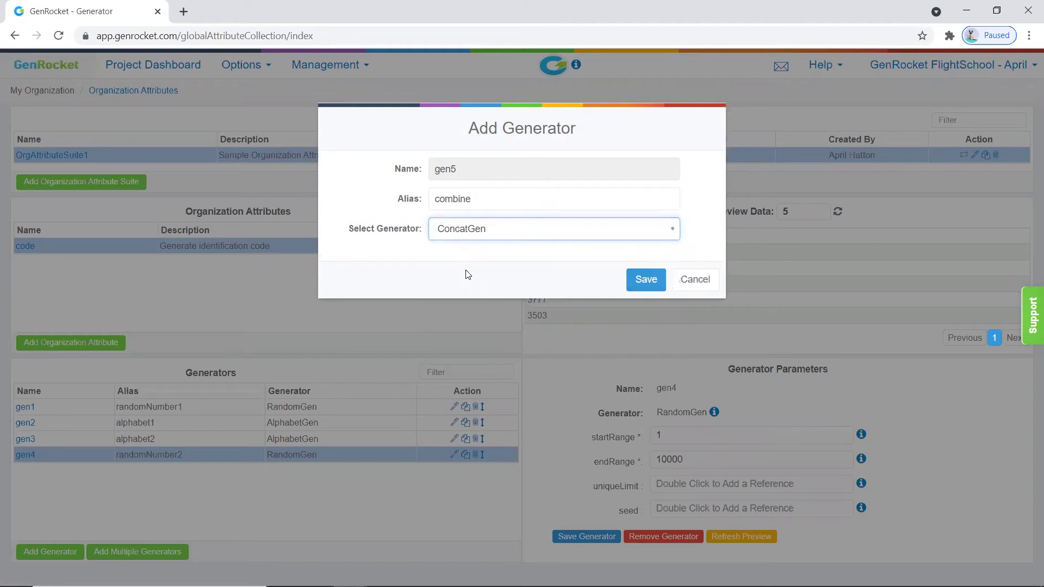
pyautogui.click(649, 281)
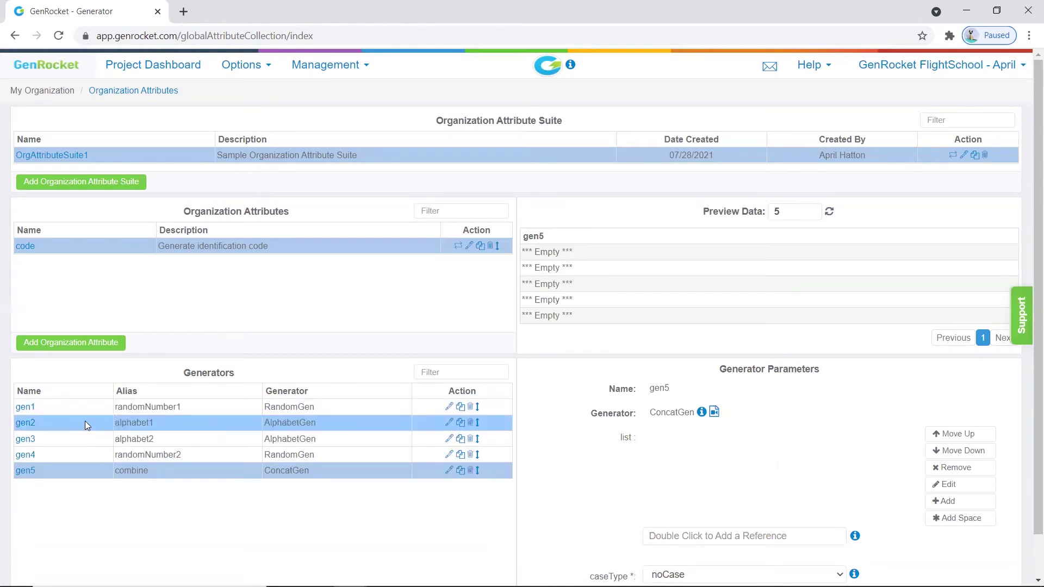
# - Set the randomNumber1 generator's startRange to 1000 and endRange to 9999, and save the generator
pyautogui.click(28, 426)
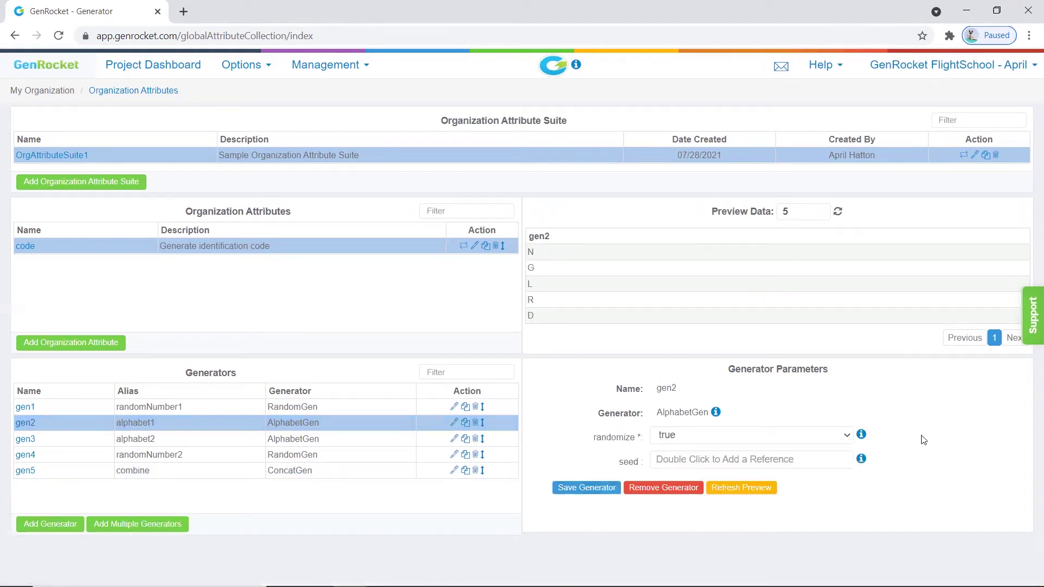
pyautogui.press('Up')
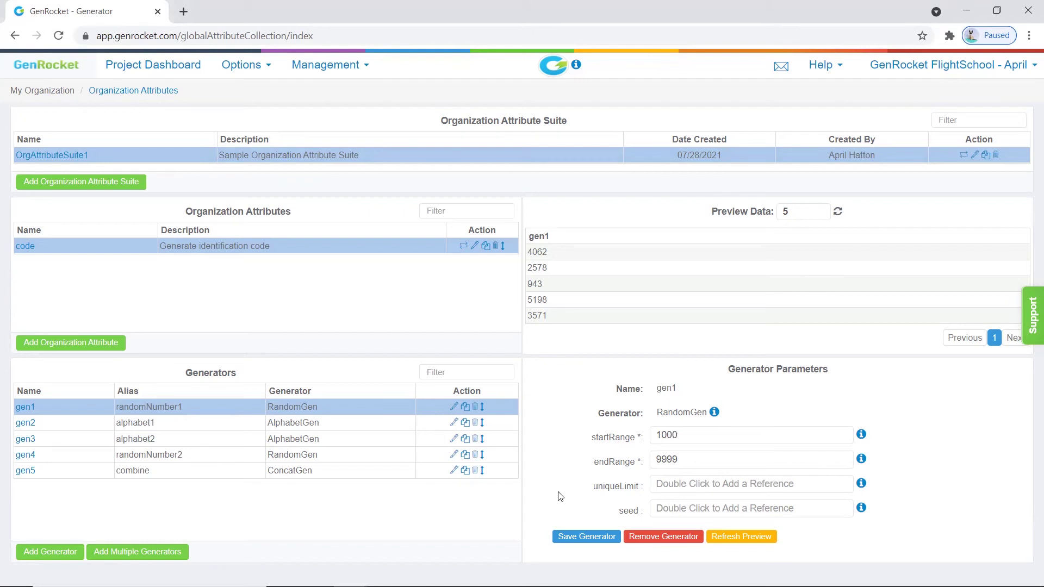
pyautogui.click(596, 538)
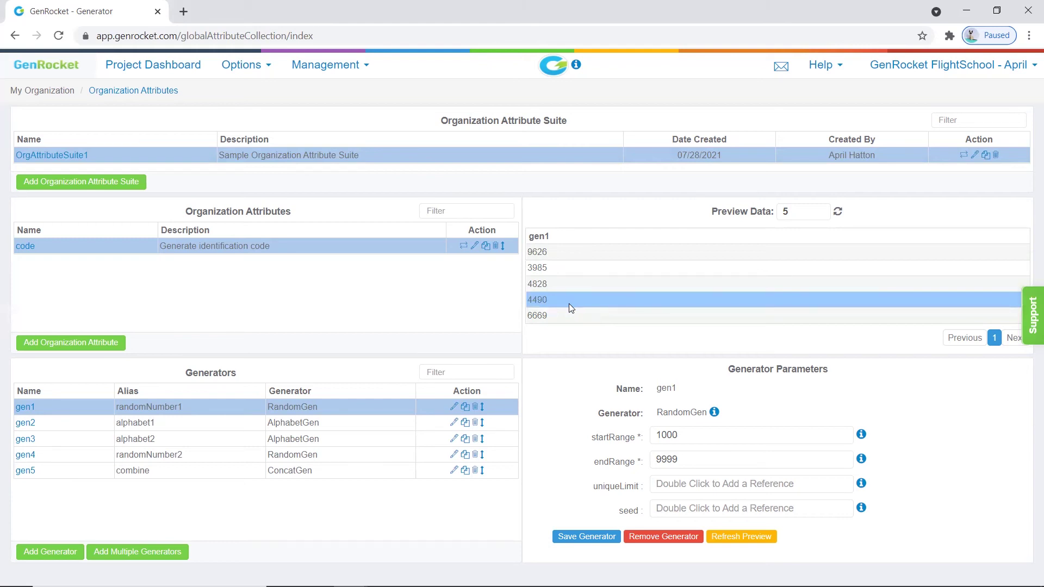
# - Look over the alphabet1 and alphabet2 generators, and save the randomNumber2 generator with startRange 1000 and endRange 9999
pyautogui.click(24, 424)
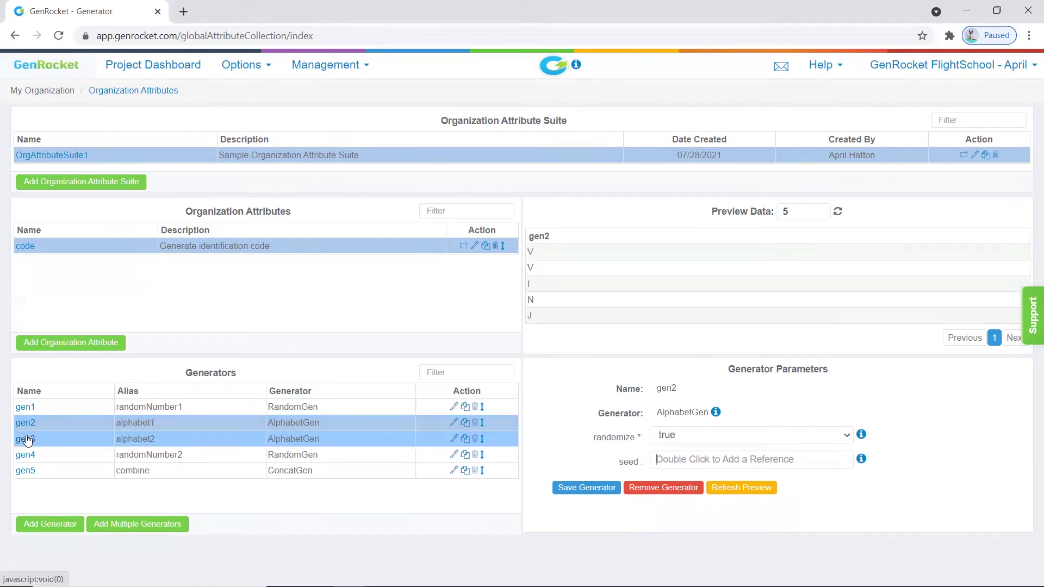
pyautogui.click(26, 440)
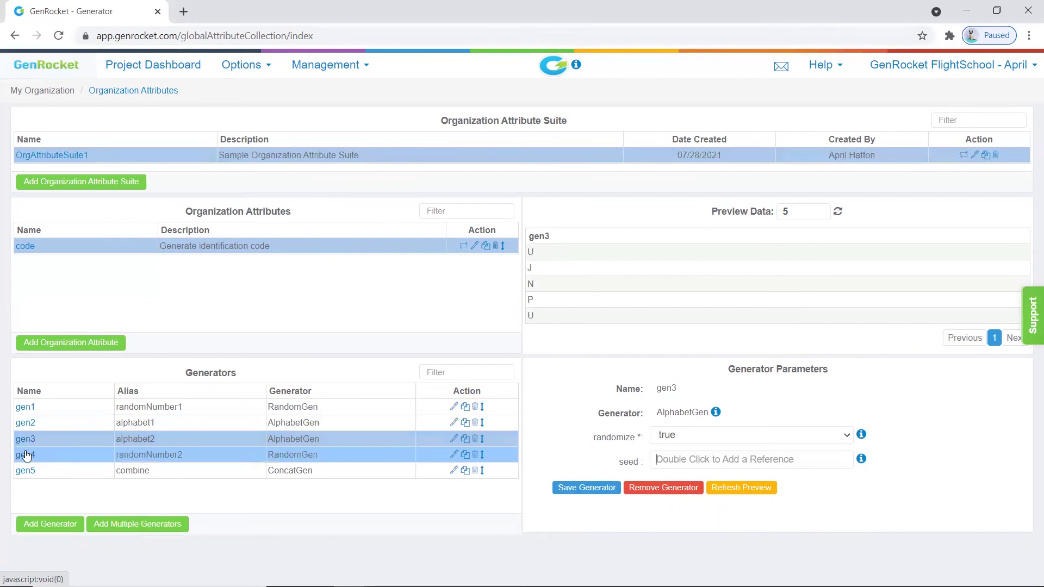
pyautogui.click(26, 456)
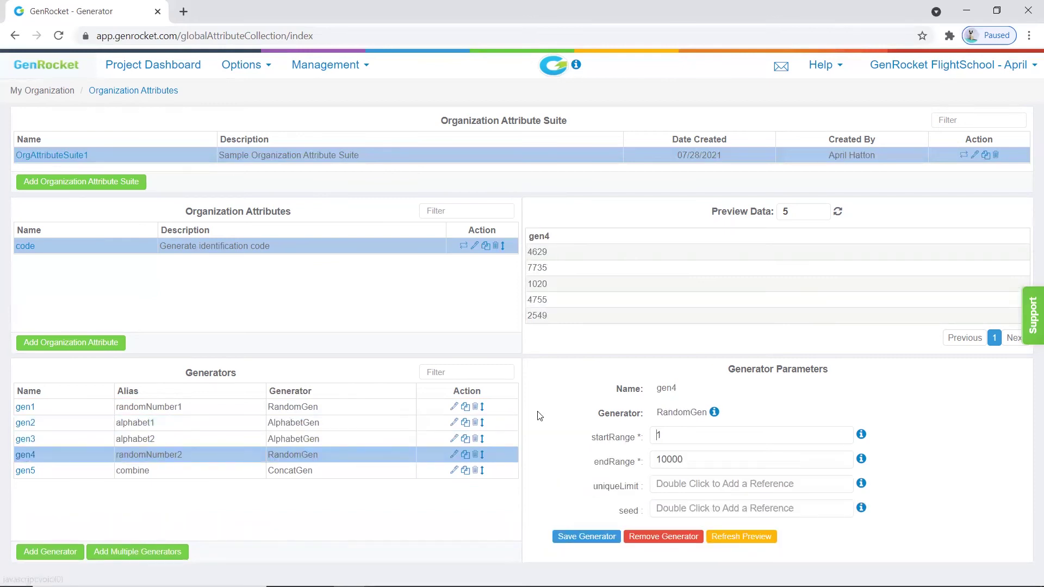
pyautogui.click(669, 435)
pyautogui.press('BackSpace')
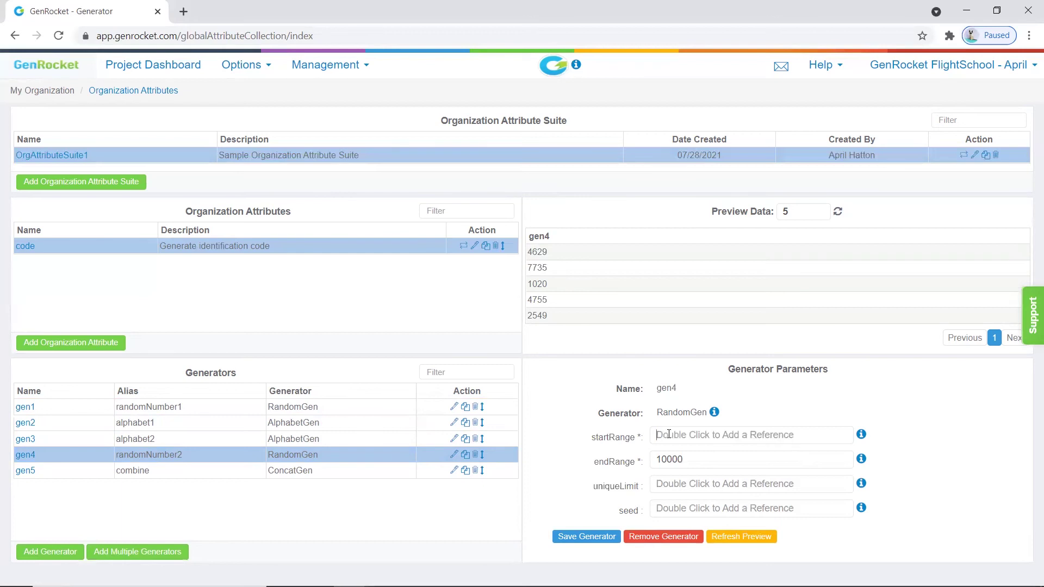
pyautogui.write('1000')
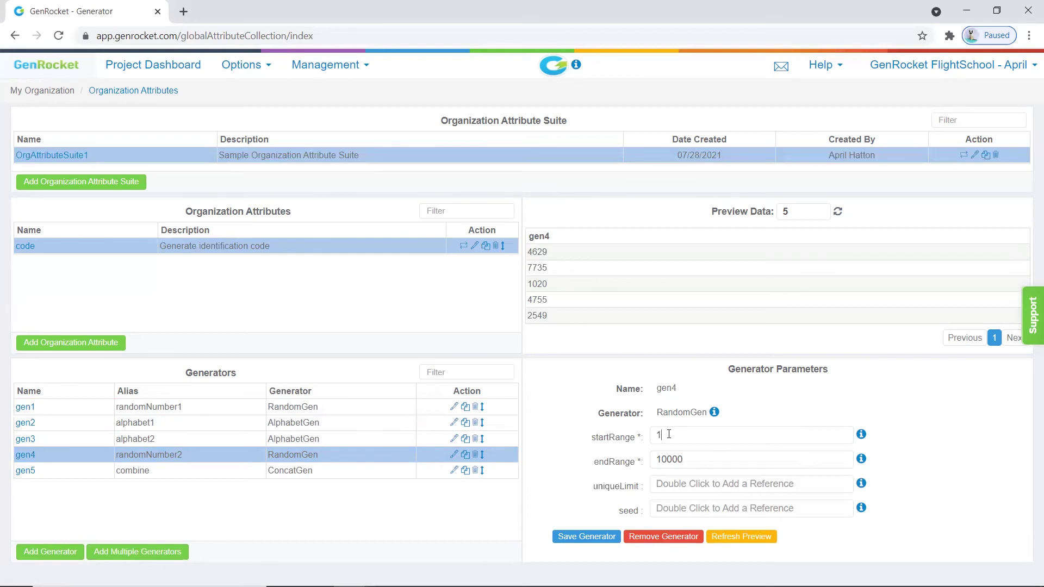
pyautogui.click(684, 460)
pyautogui.press('BackSpace')
pyautogui.press('BackSpace')
pyautogui.press('BackSpace')
pyautogui.press('BackSpace')
pyautogui.press('BackSpace')
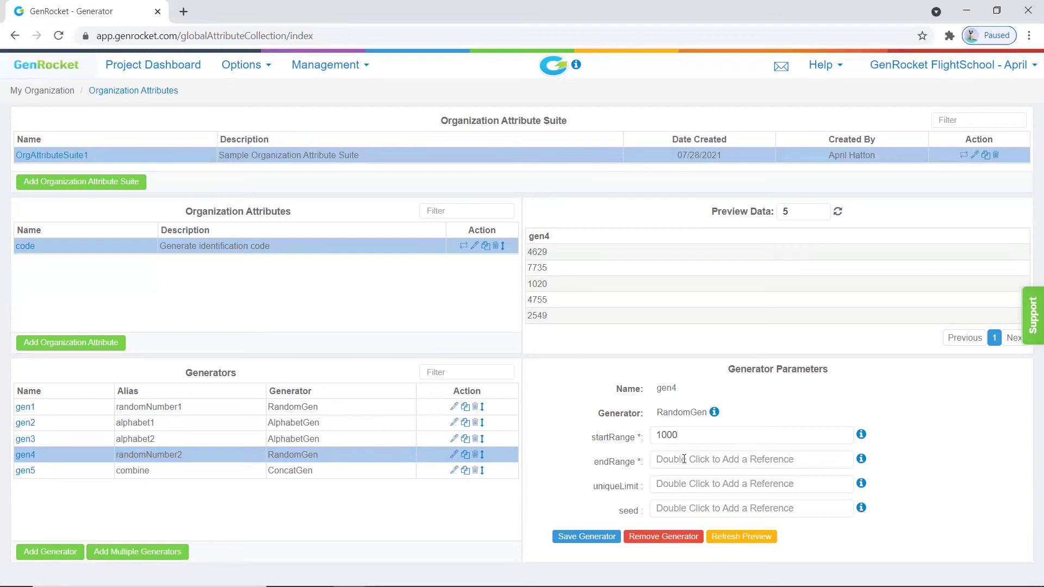
pyautogui.write('9999')
pyautogui.click(584, 539)
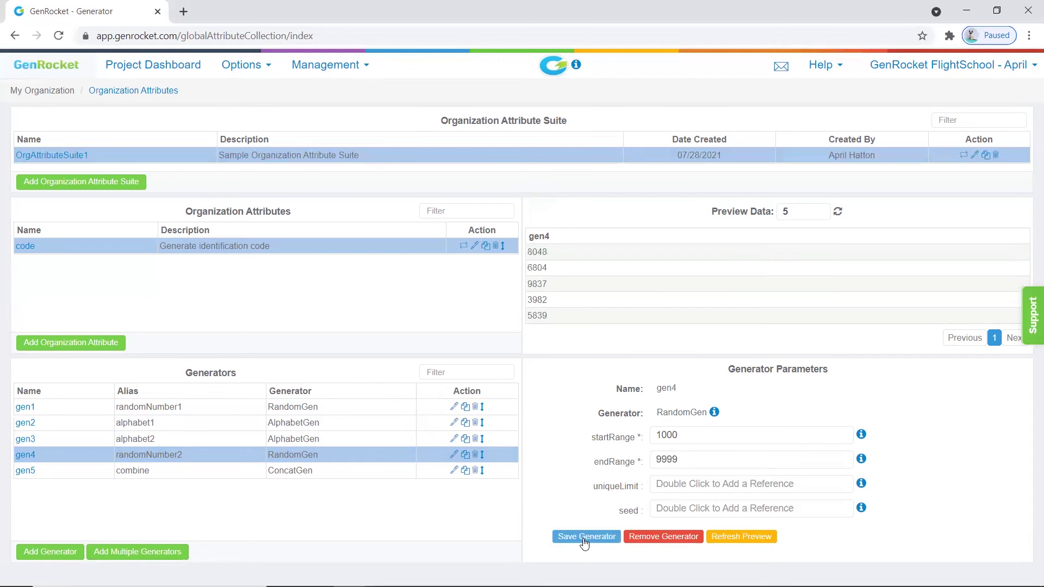
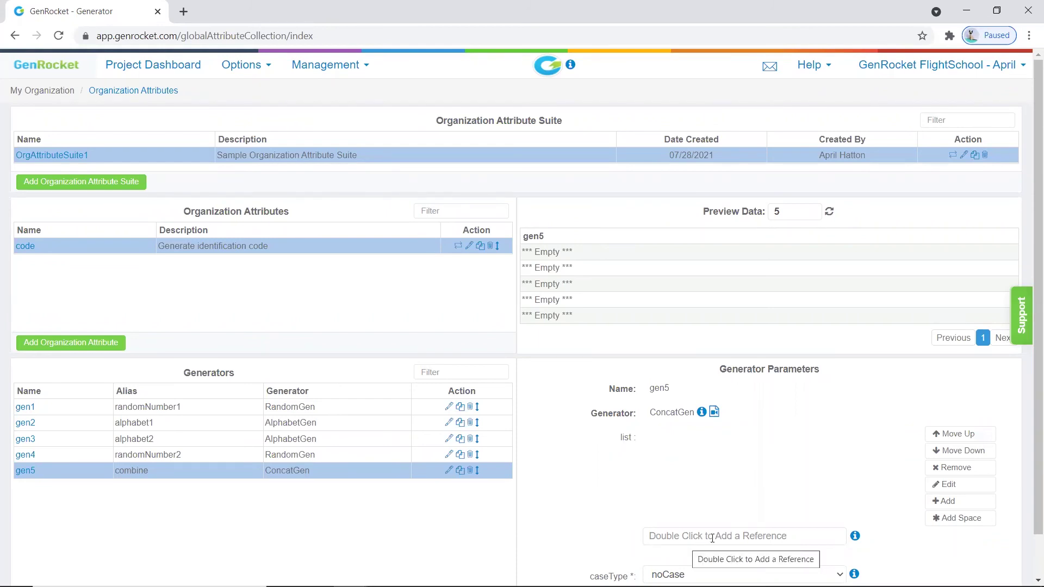
# - Add references to the randomNumber1 (gen1) and alphabet1 (gen2) generators, in that order, to the combine generator's list
pyautogui.doubleClick(733, 536)
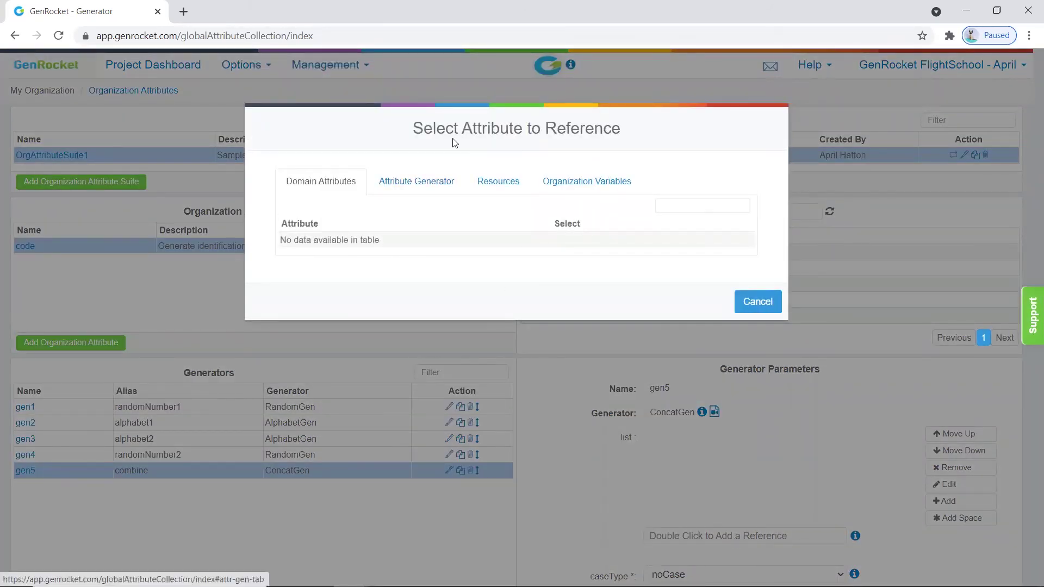
pyautogui.click(430, 184)
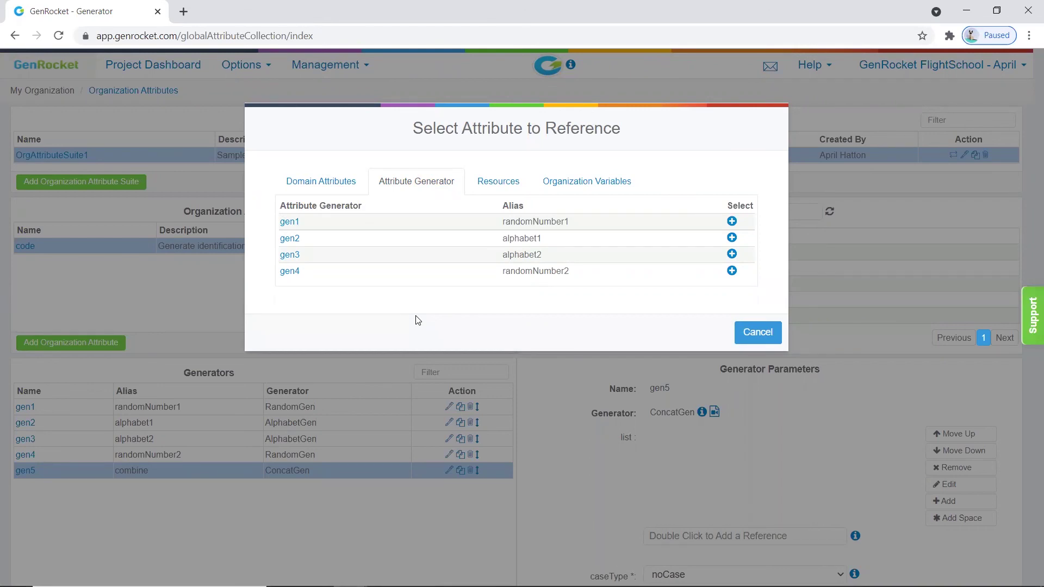
pyautogui.click(732, 222)
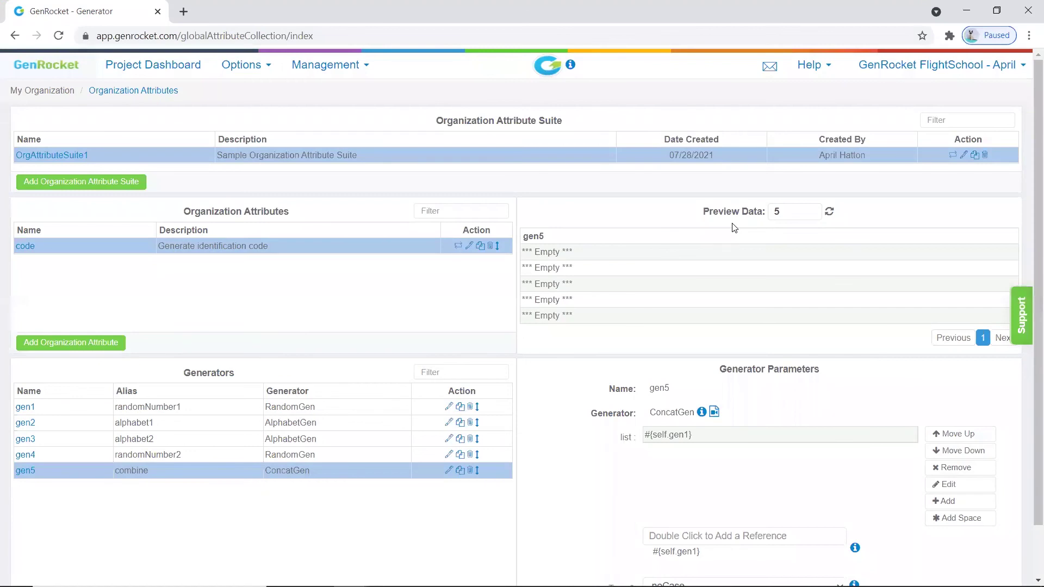
pyautogui.doubleClick(692, 534)
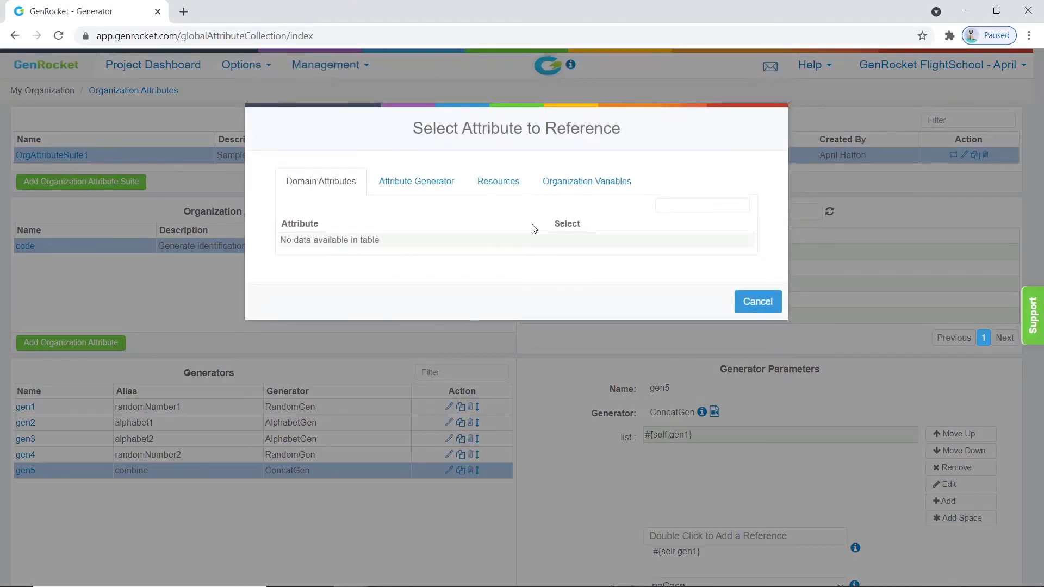
pyautogui.click(427, 183)
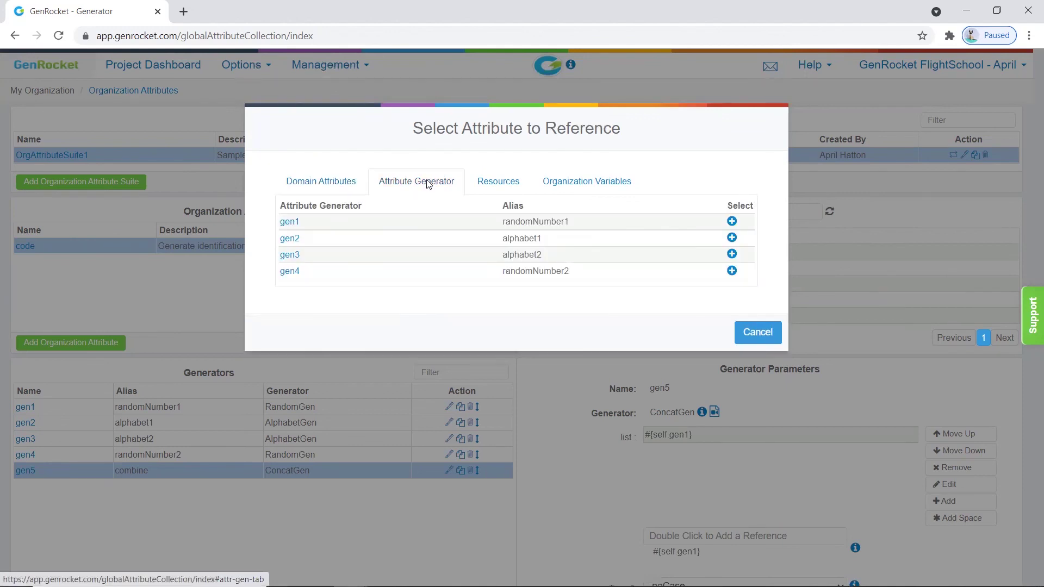
pyautogui.click(733, 239)
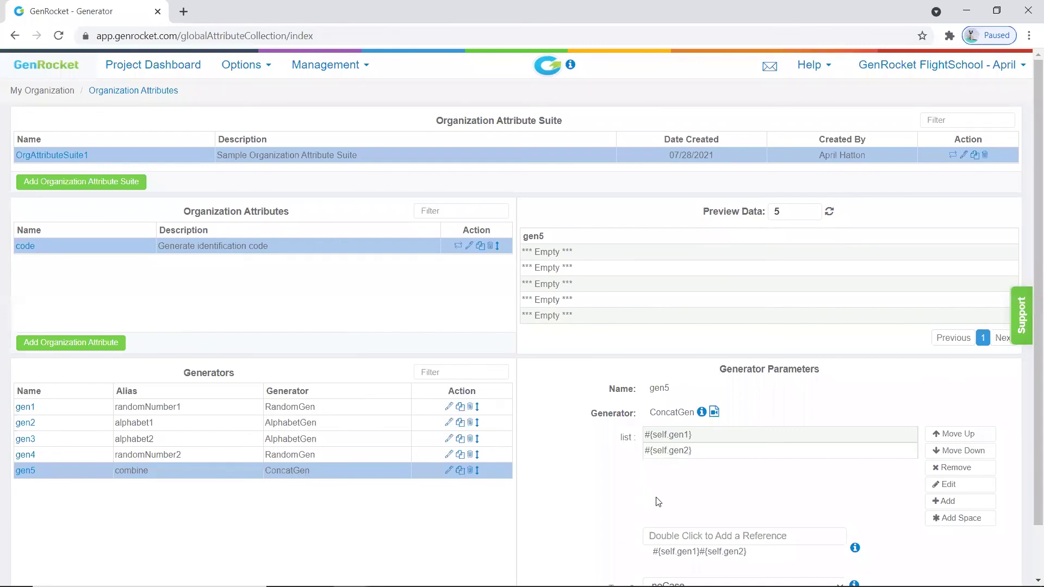
# - Append references to the alphabet2 (gen3) and randomNumber2 (gen4) generators to the combine generator's list
pyautogui.doubleClick(666, 536)
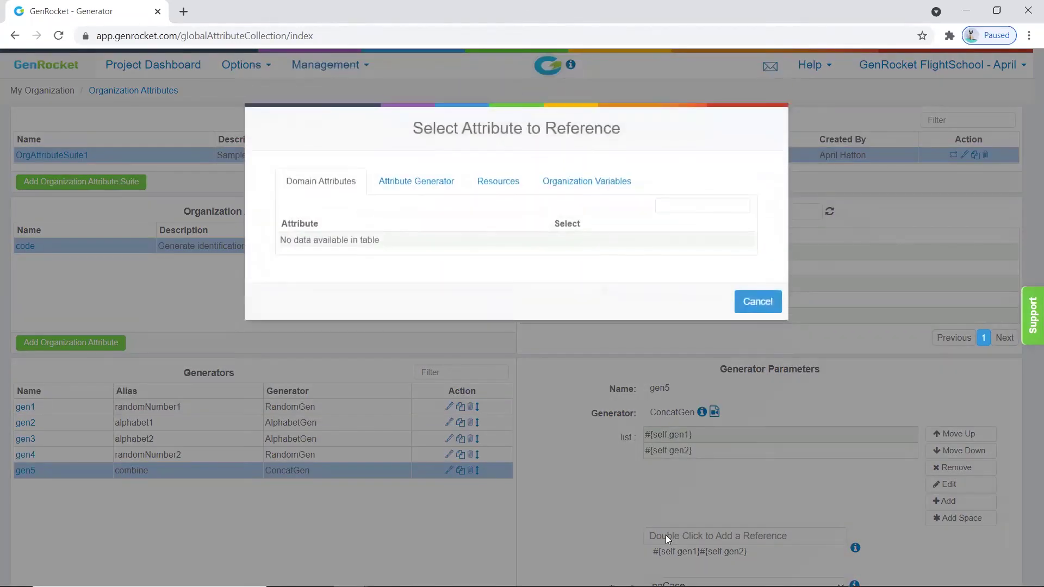
pyautogui.click(413, 181)
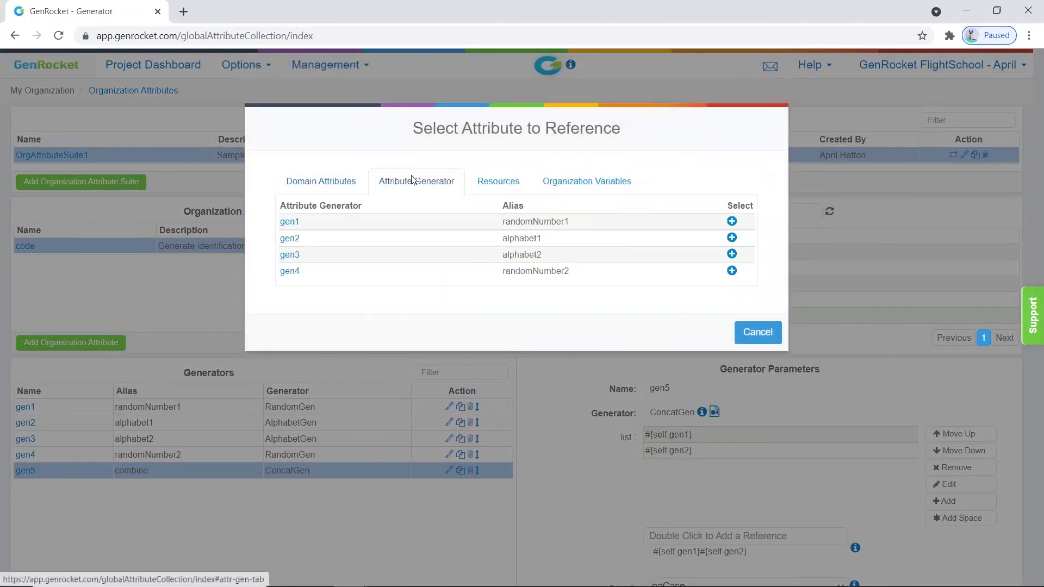
pyautogui.click(732, 253)
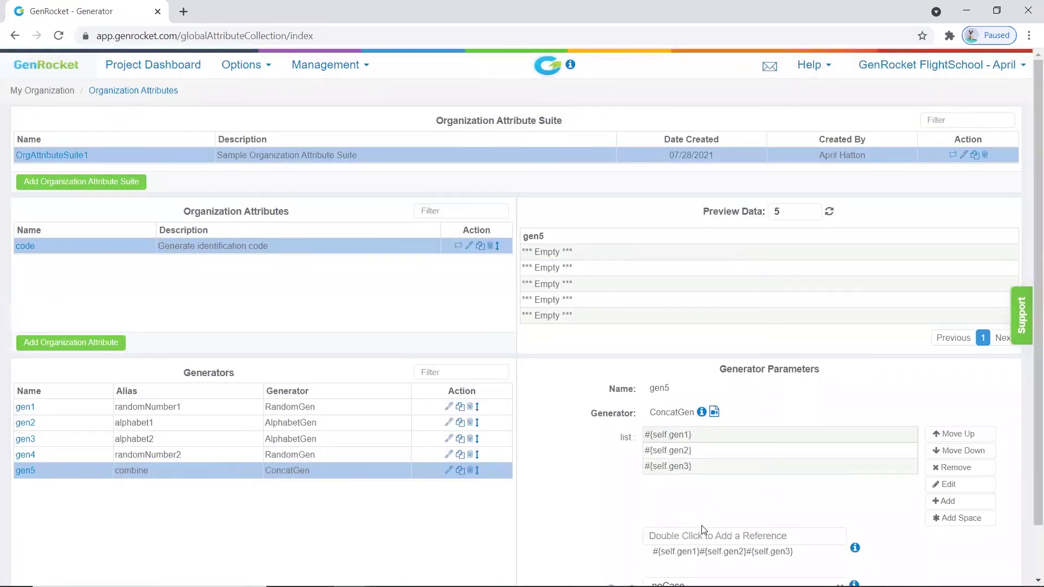
pyautogui.doubleClick(709, 534)
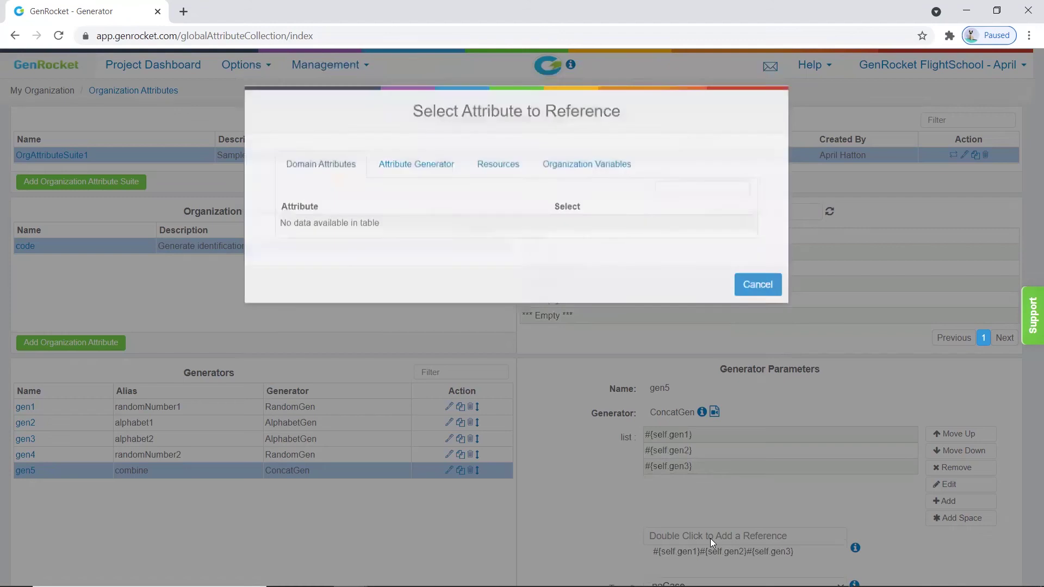
pyautogui.click(430, 182)
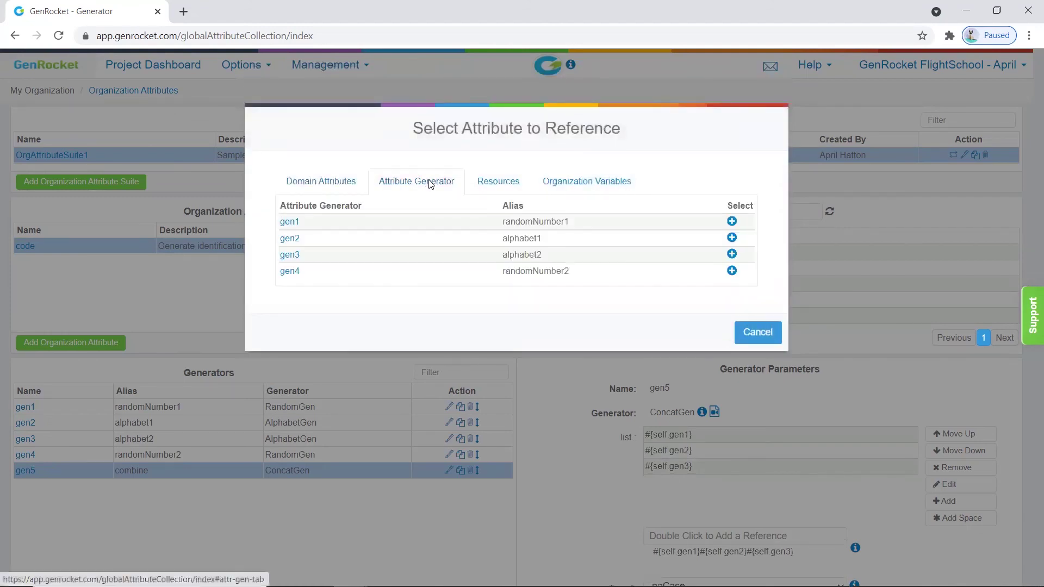
pyautogui.click(732, 271)
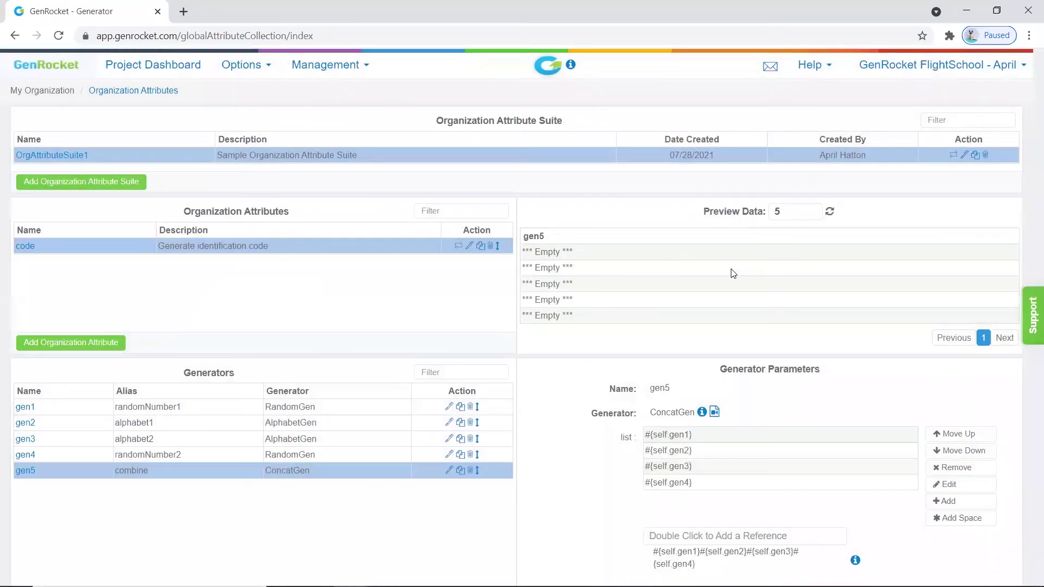
# - Save the combine generator with its four references and examine the identification codes in the data preview
pyautogui.scroll(-2, 793, 338)
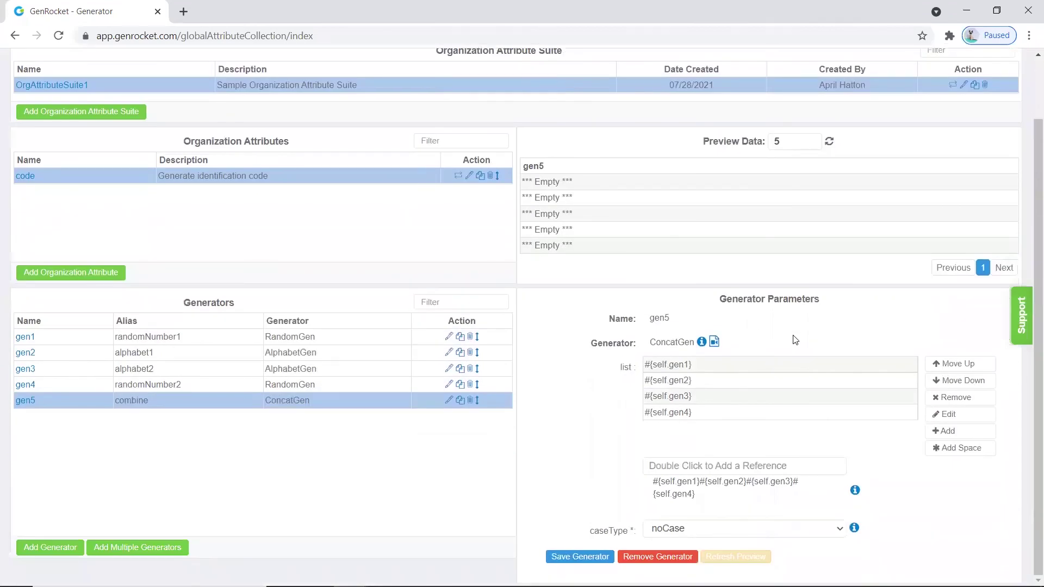
pyautogui.click(585, 558)
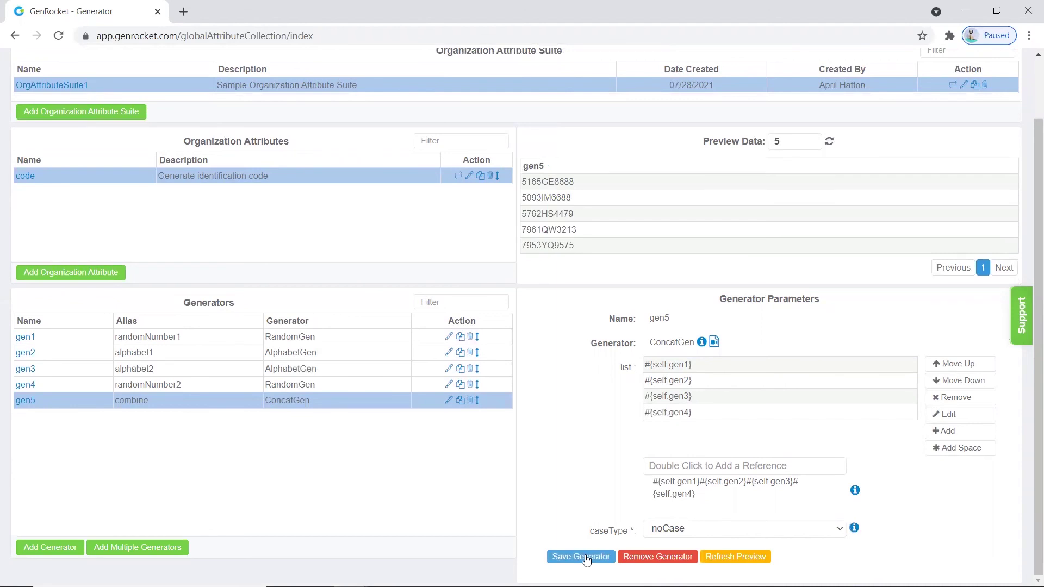
pyautogui.click(639, 224)
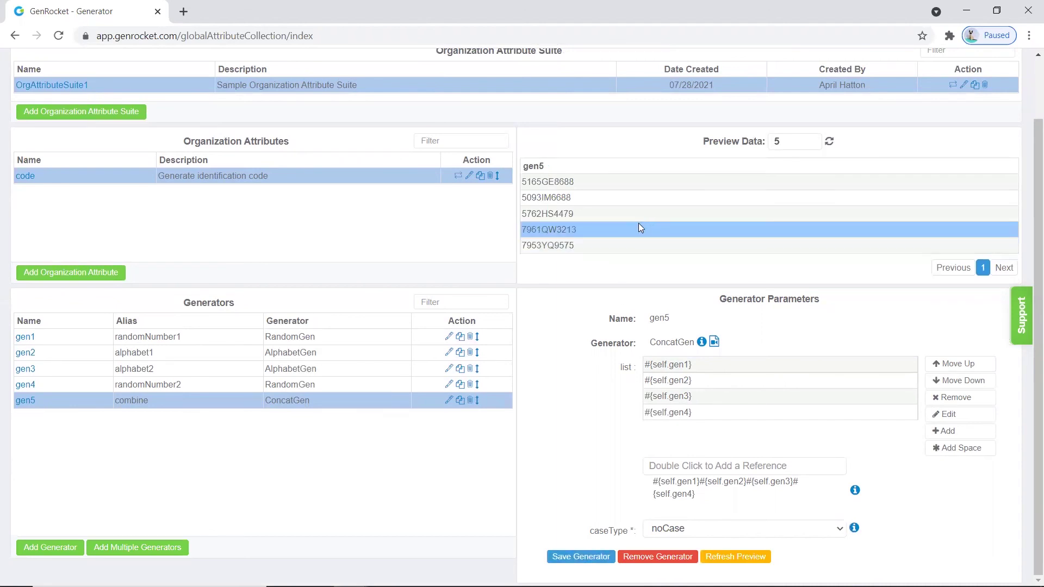
pyautogui.click(575, 182)
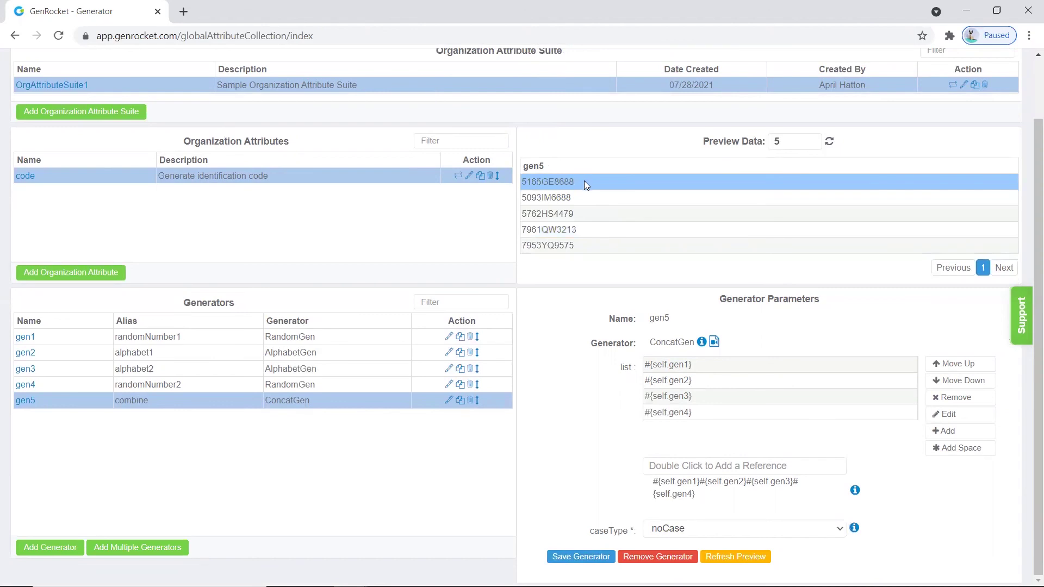